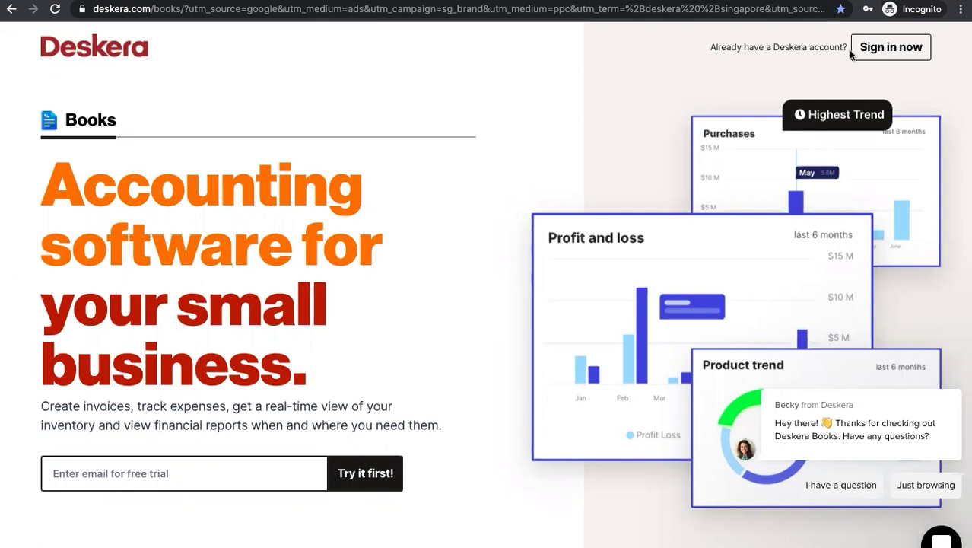
Sign in with the saved account e-mail and password and go to the account's dashboard.
{"action": "left_click", "coordinate": [873, 48]}
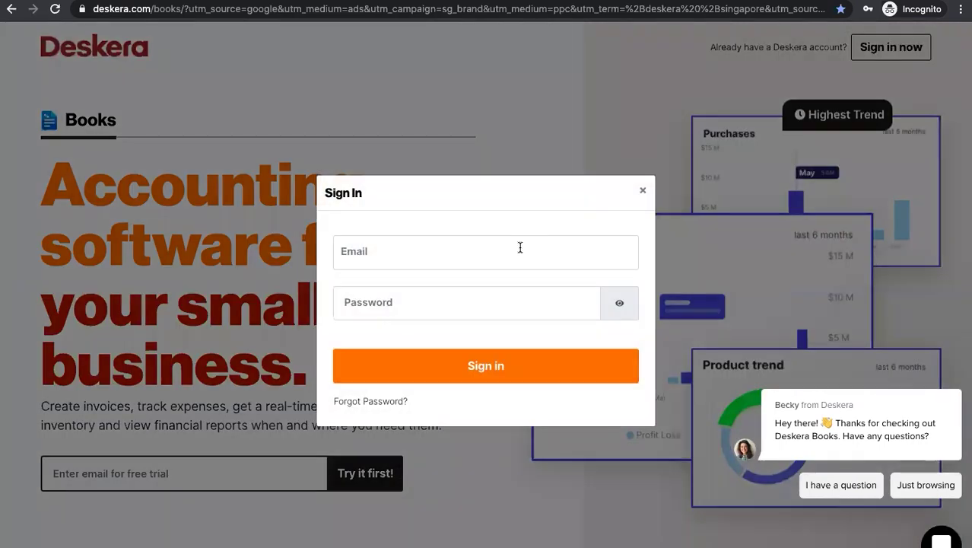
{"action": "left_click", "coordinate": [490, 259]}
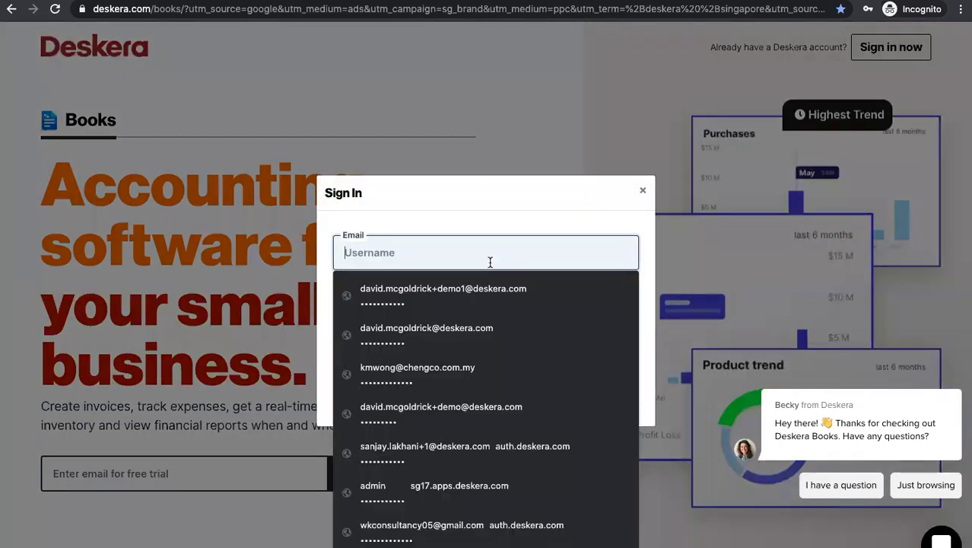
{"action": "left_click", "coordinate": [454, 409]}
{"action": "left_click", "coordinate": [473, 373]}
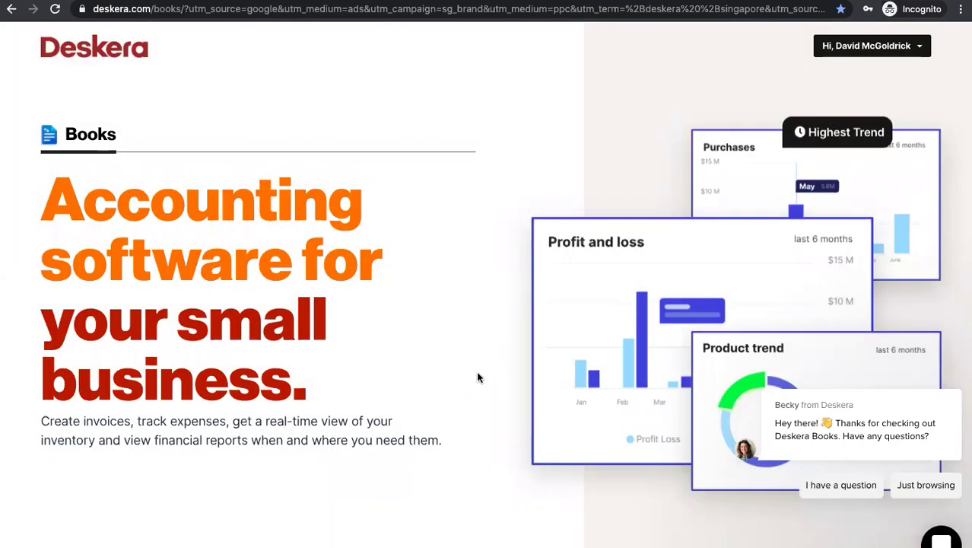
{"action": "left_click", "coordinate": [860, 56]}
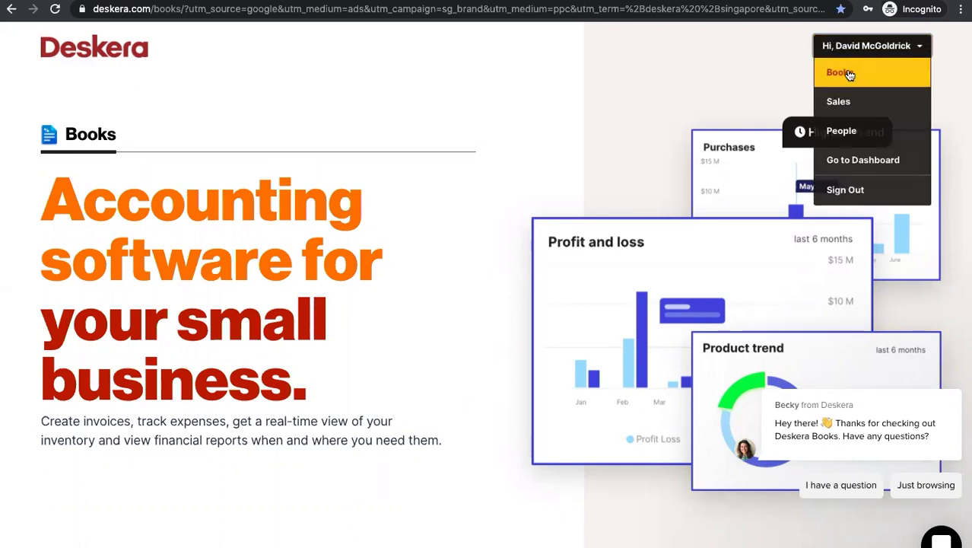
{"action": "left_click", "coordinate": [847, 165]}
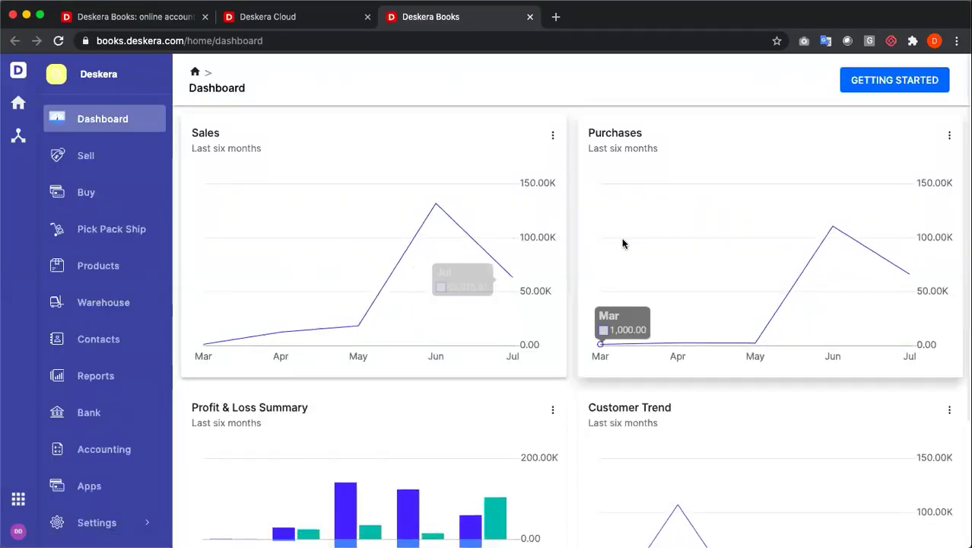
Review the dashboard charts for sales, purchases, profit and loss, and customer, vendor and product trends.
{"action": "scroll", "coordinate": [624, 242], "scroll_direction": "down", "scroll_amount": 3}
{"action": "scroll", "coordinate": [624, 241], "scroll_direction": "down", "scroll_amount": 5}
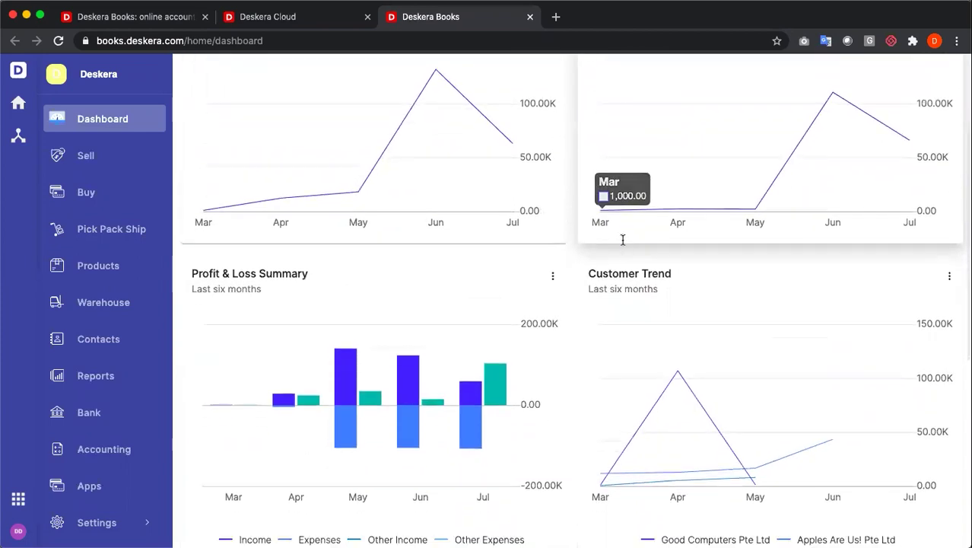
{"action": "scroll", "coordinate": [622, 243], "scroll_direction": "down", "scroll_amount": 4}
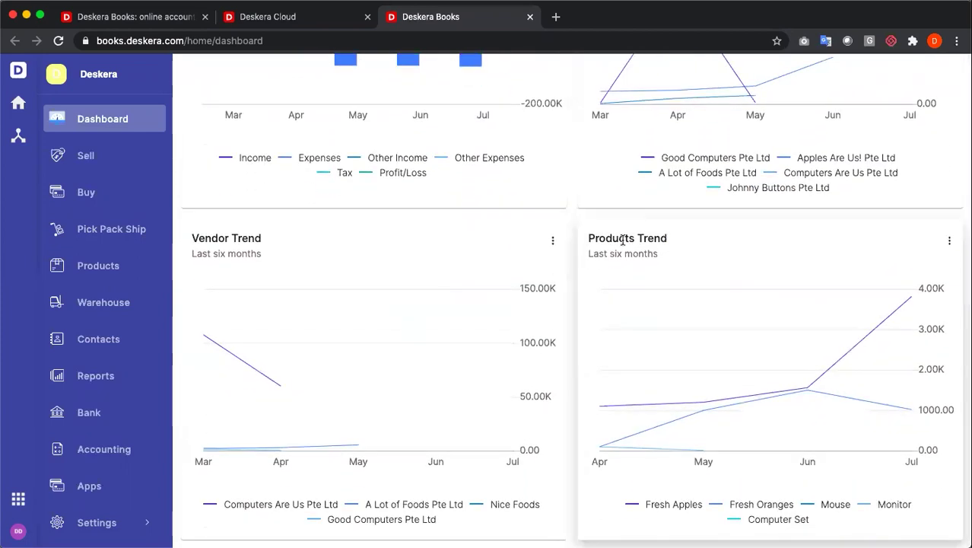
{"action": "scroll", "coordinate": [623, 240], "scroll_direction": "up", "scroll_amount": 12}
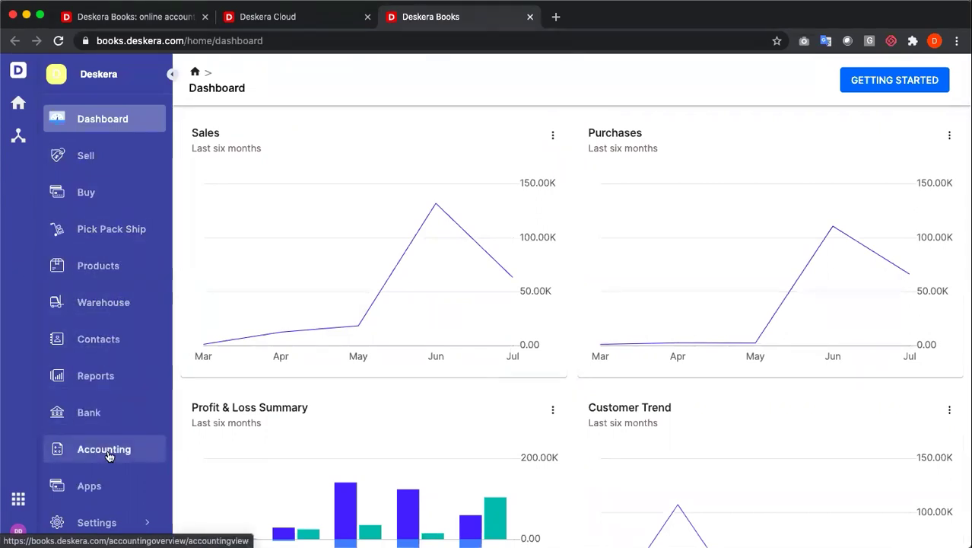
{"action": "mouse_move", "coordinate": [107, 521]}
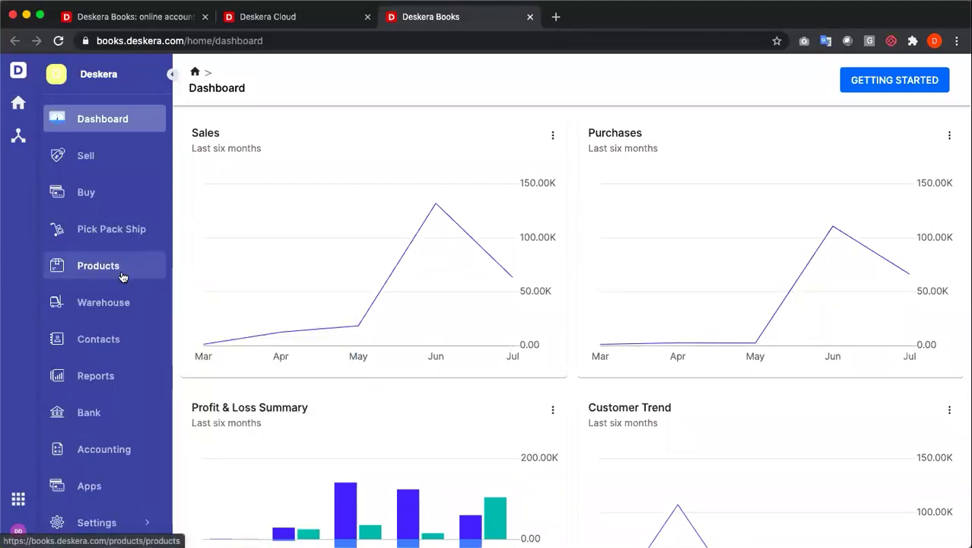
Open the product list and check the status options and available actions for Consultancy Service - Half Day.
{"action": "left_click", "coordinate": [122, 275]}
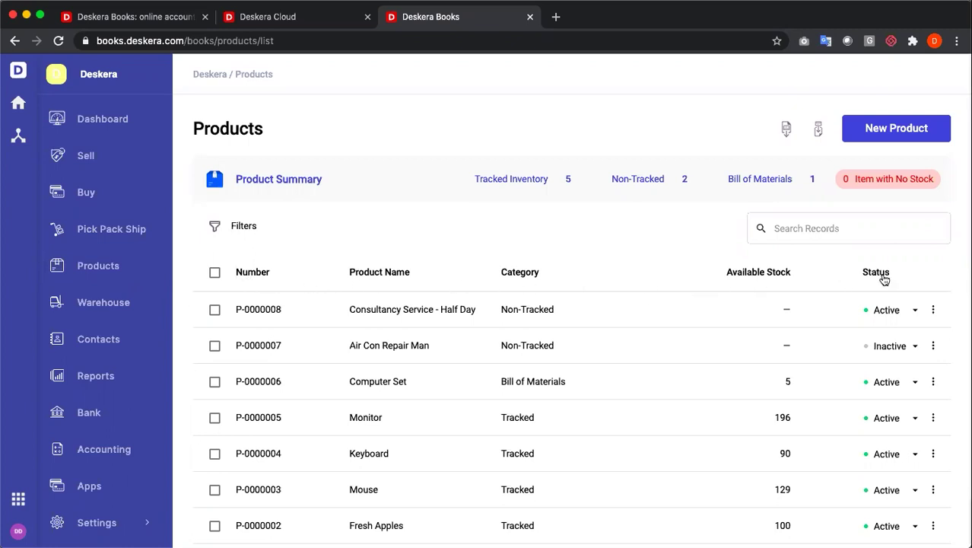
{"action": "left_click", "coordinate": [914, 311]}
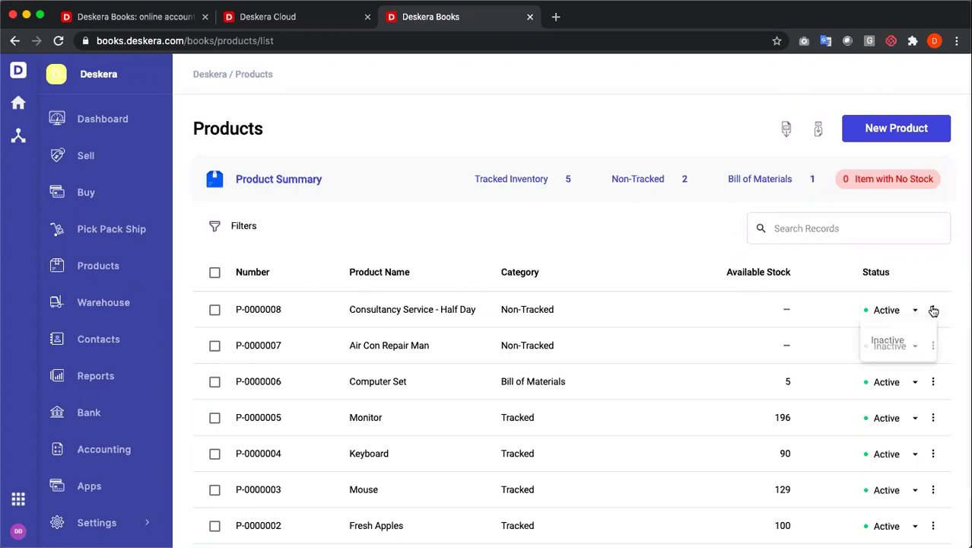
{"action": "left_click", "coordinate": [932, 310]}
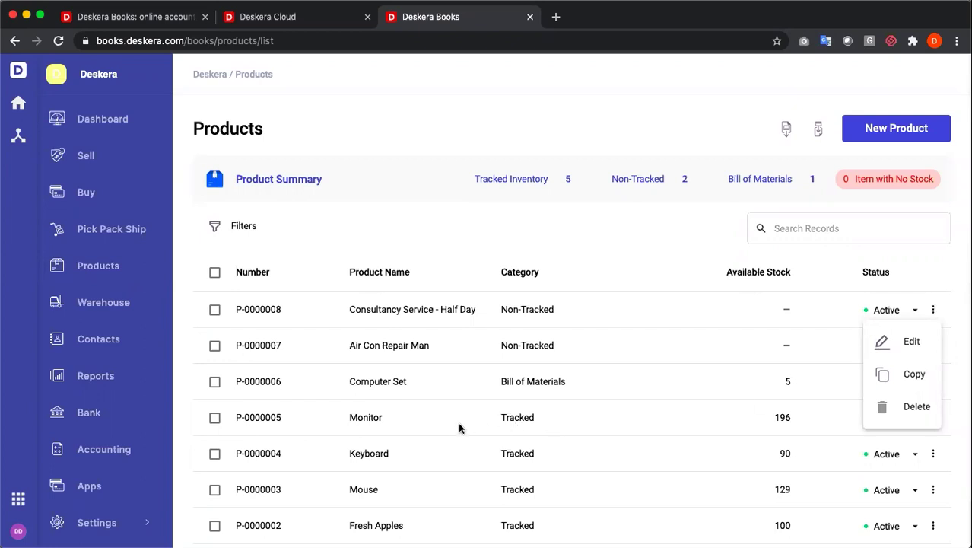
{"action": "left_click", "coordinate": [450, 384]}
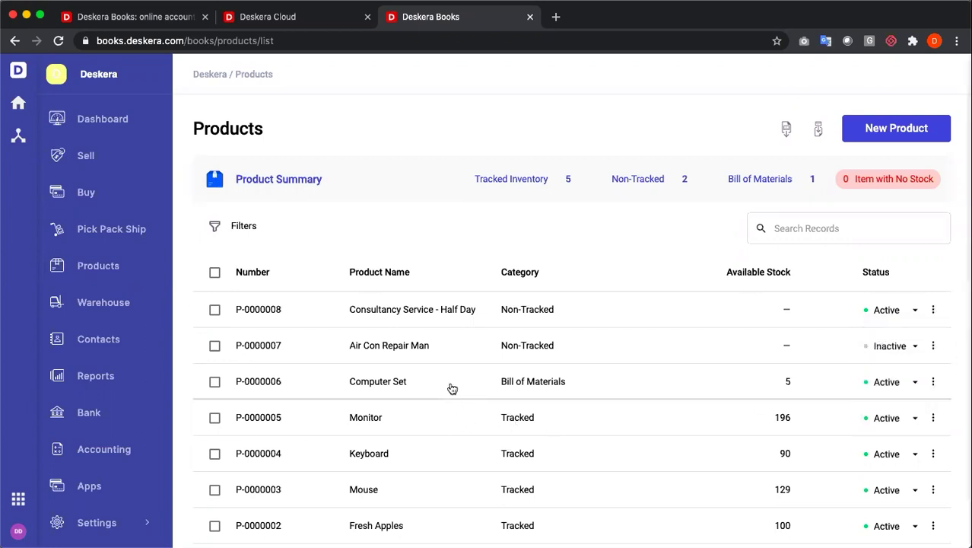
Open the Computer Set product and review its general, accounting, inventory and bill of material details.
{"action": "left_click", "coordinate": [451, 389]}
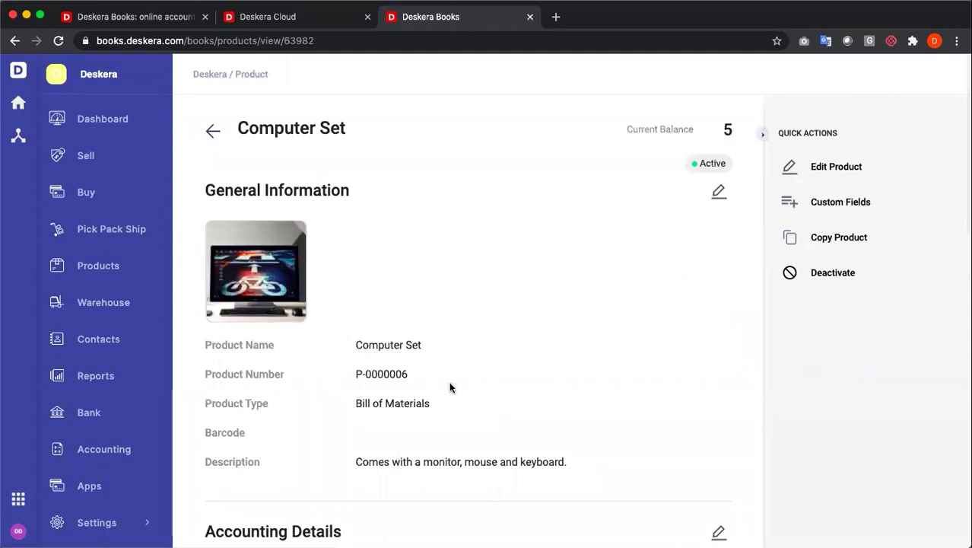
{"action": "scroll", "coordinate": [450, 384], "scroll_direction": "down", "scroll_amount": 5}
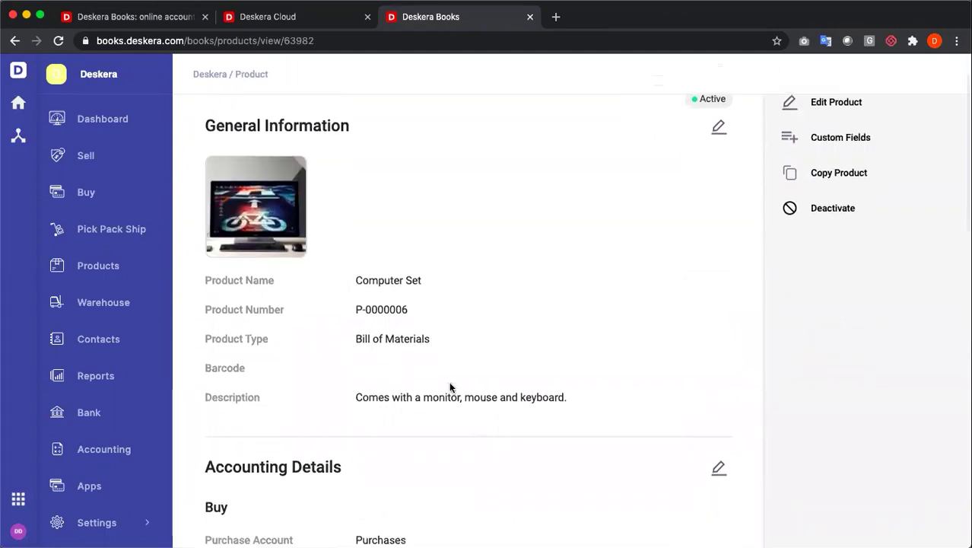
{"action": "scroll", "coordinate": [449, 387], "scroll_direction": "down", "scroll_amount": 6}
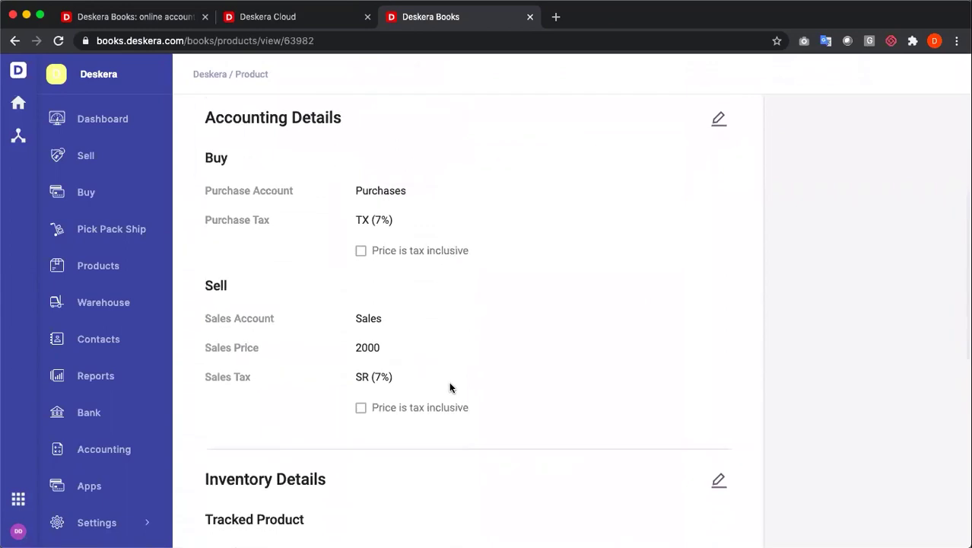
{"action": "scroll", "coordinate": [450, 387], "scroll_direction": "down", "scroll_amount": 6}
{"action": "scroll", "coordinate": [450, 388], "scroll_direction": "down", "scroll_amount": 2}
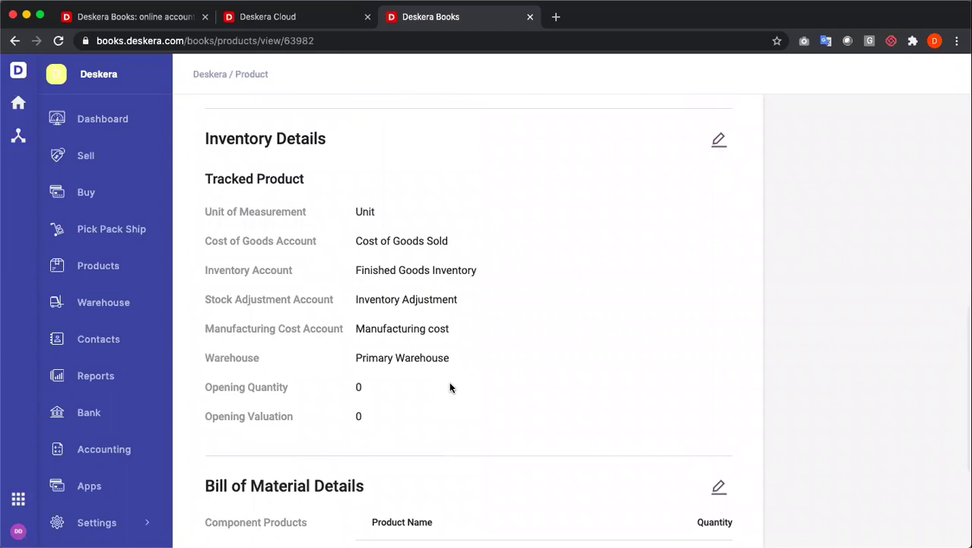
{"action": "scroll", "coordinate": [450, 387], "scroll_direction": "down", "scroll_amount": 5}
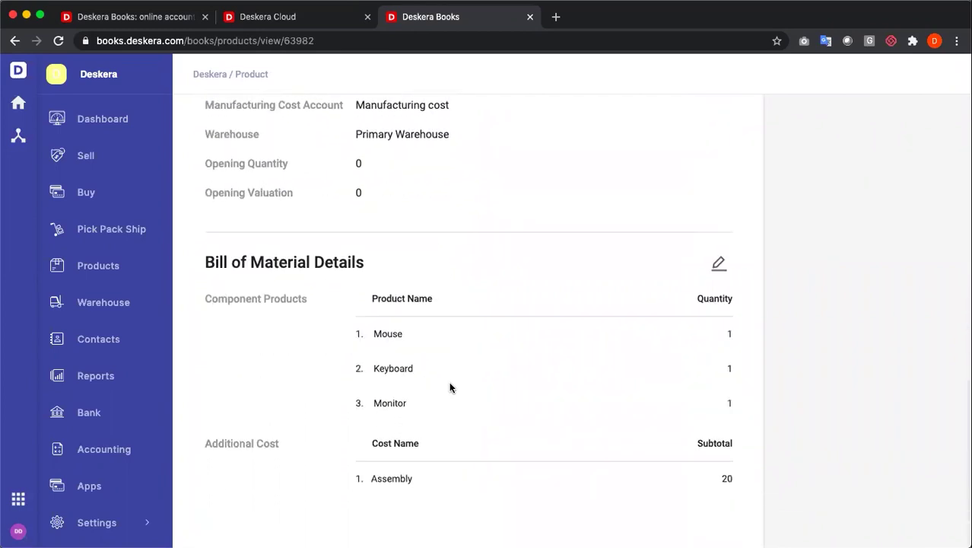
{"action": "scroll", "coordinate": [450, 387], "scroll_direction": "up", "scroll_amount": 15}
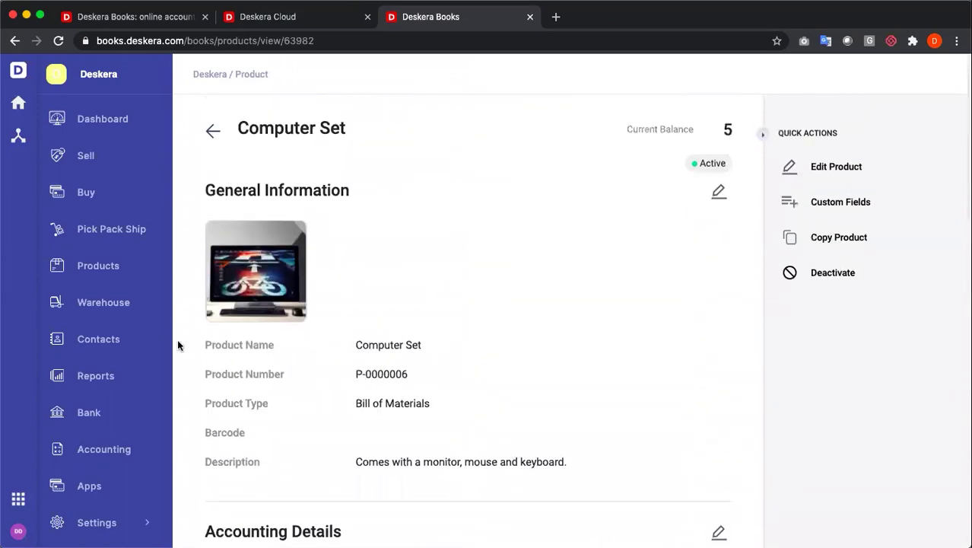
Open the warehouse list and view the blank form for adding a warehouse, leaving it without saving.
{"action": "left_click", "coordinate": [111, 307]}
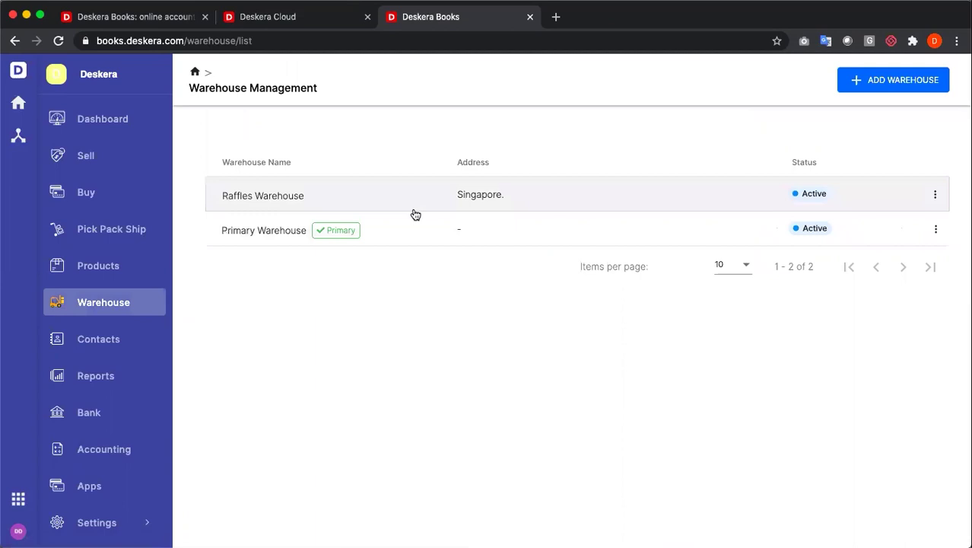
{"action": "left_click", "coordinate": [875, 76]}
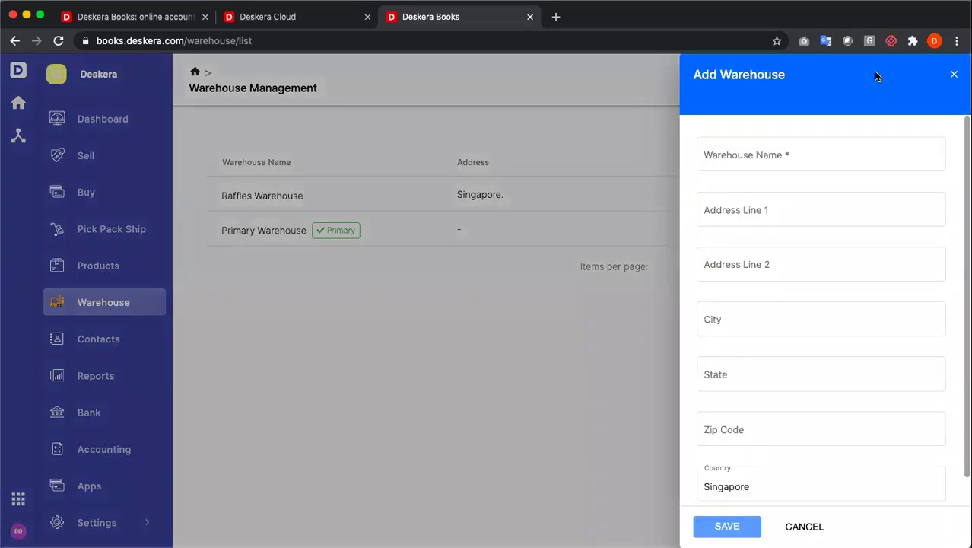
{"action": "left_click", "coordinate": [817, 528]}
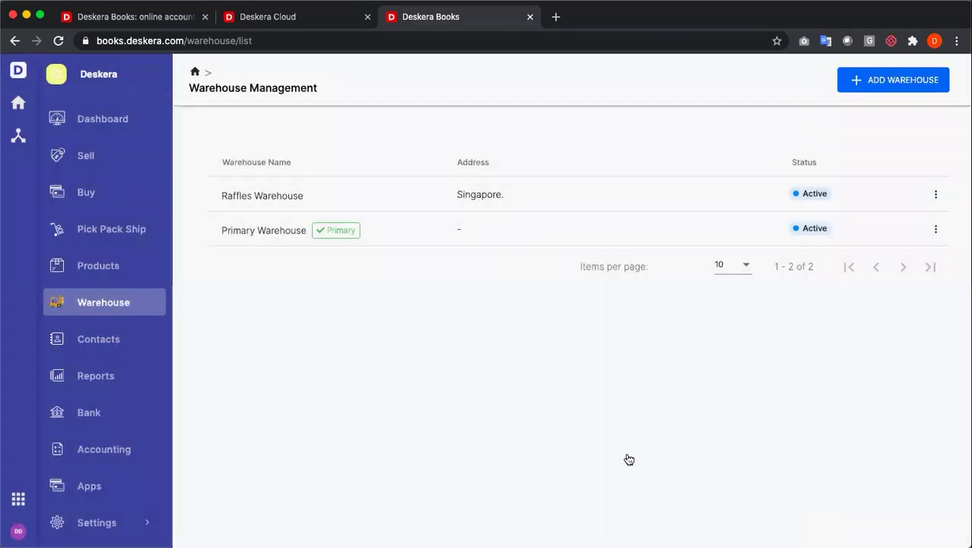
Open the contact list and check the status options and available actions for the first contact.
{"action": "left_click", "coordinate": [120, 340]}
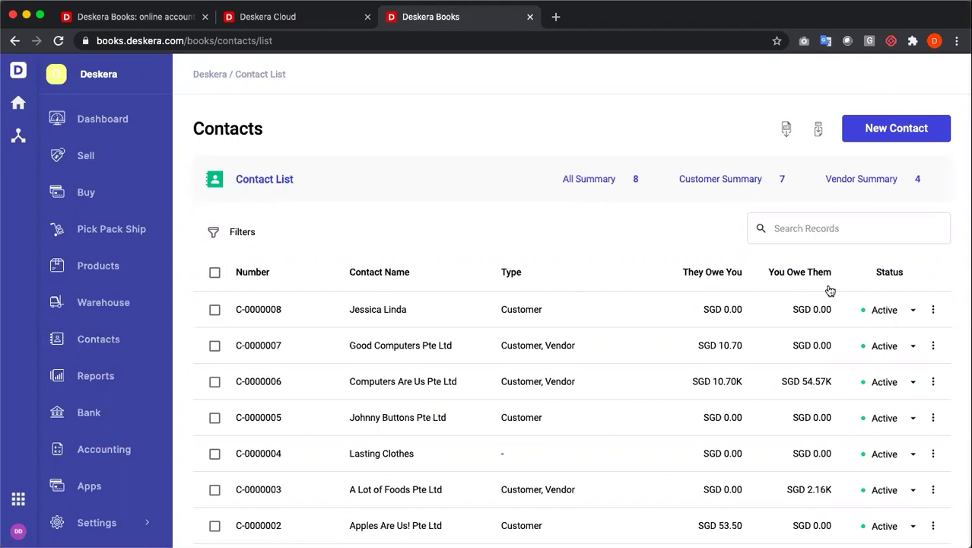
{"action": "left_click", "coordinate": [896, 311]}
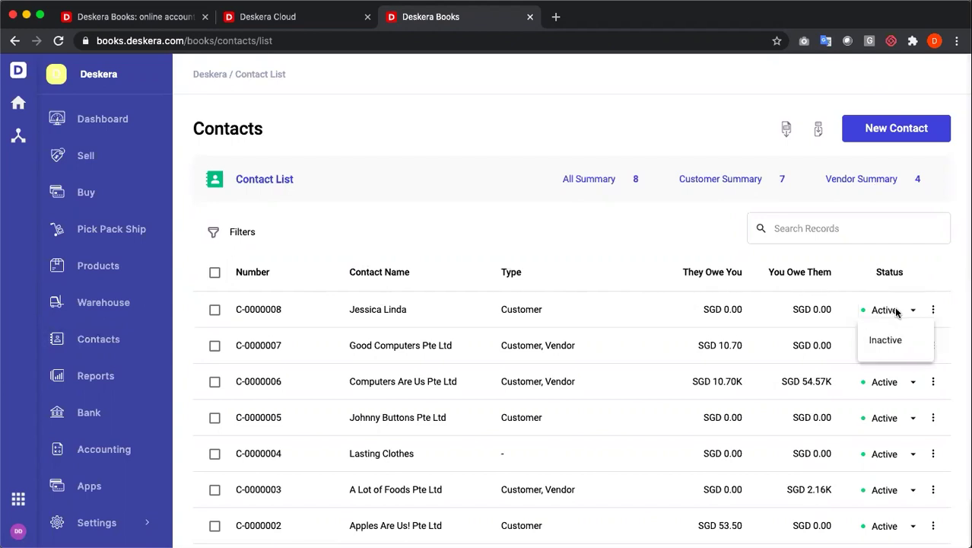
{"action": "left_click", "coordinate": [934, 310]}
{"action": "left_click", "coordinate": [934, 311]}
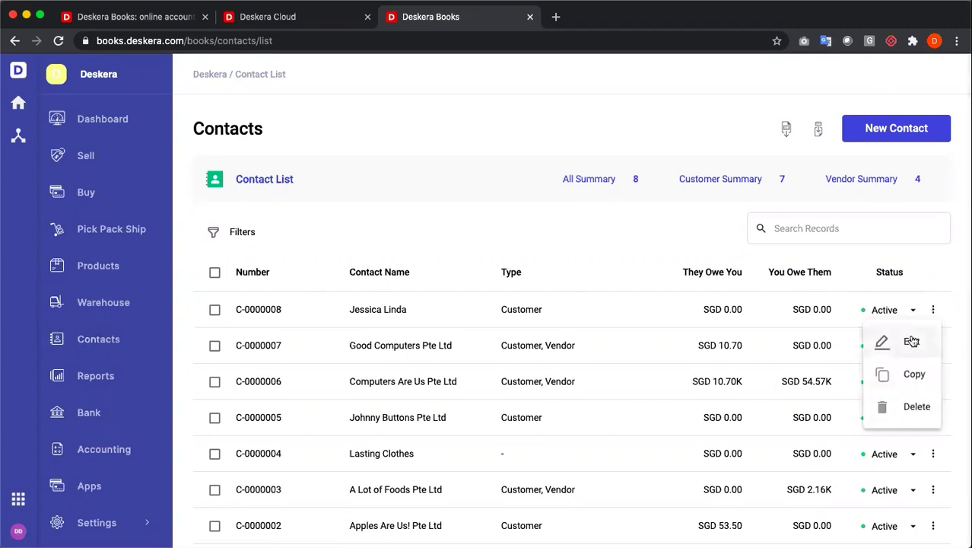
View the general and accounting details of the contact Good Computers Pte Ltd, and return to the contact list.
{"action": "left_click", "coordinate": [419, 356]}
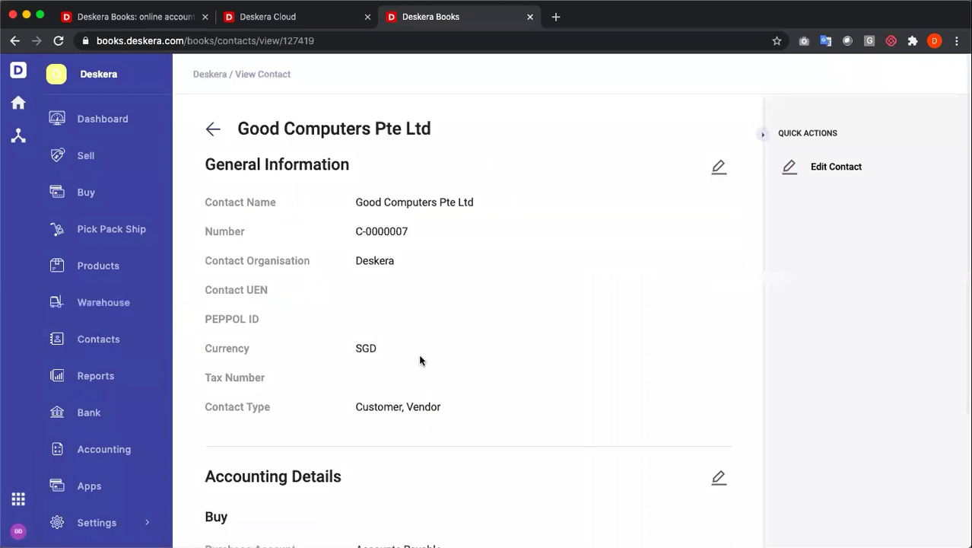
{"action": "scroll", "coordinate": [420, 355], "scroll_direction": "down", "scroll_amount": 3}
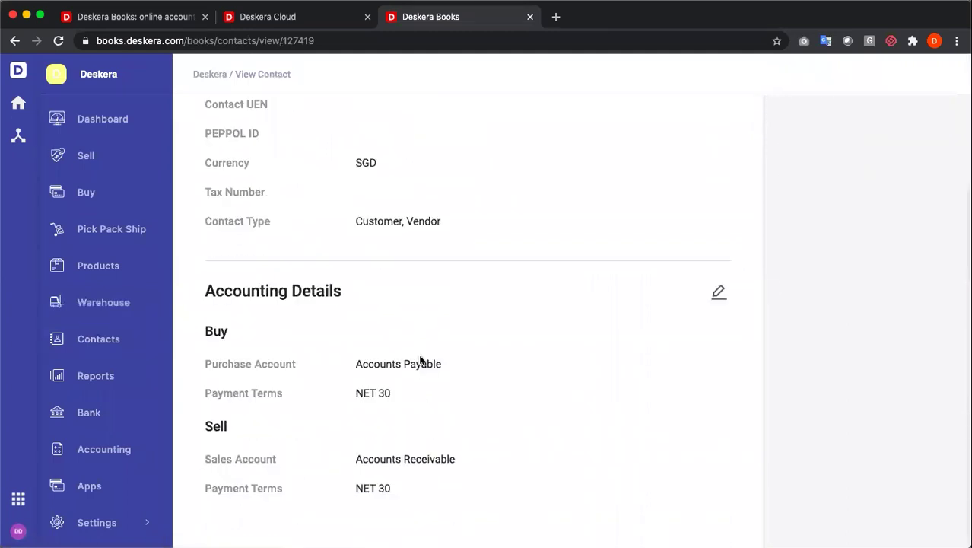
{"action": "scroll", "coordinate": [420, 355], "scroll_direction": "up", "scroll_amount": 3}
{"action": "left_click", "coordinate": [213, 128]}
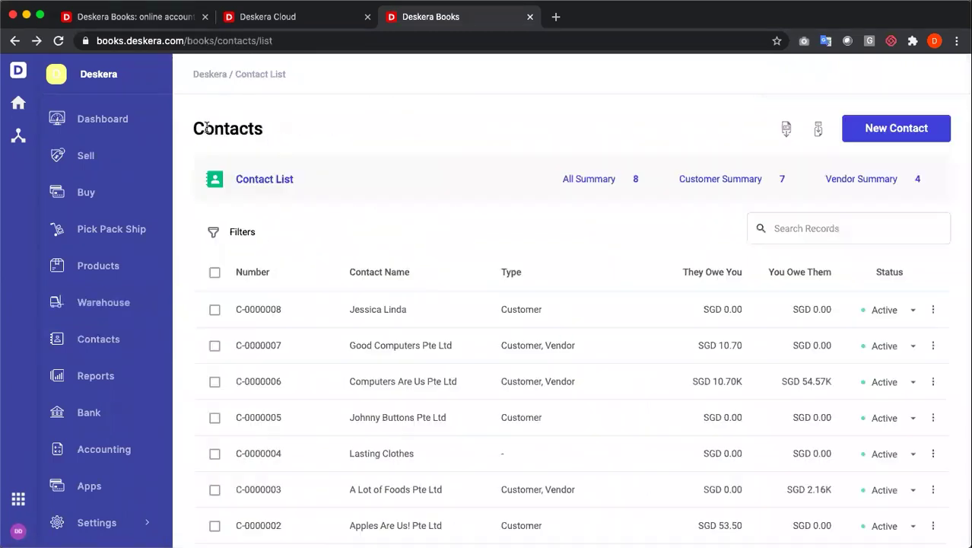
Create a new order in the Buy records with A Lot of Foods Pte Ltd as its contact.
{"action": "left_click", "coordinate": [106, 196]}
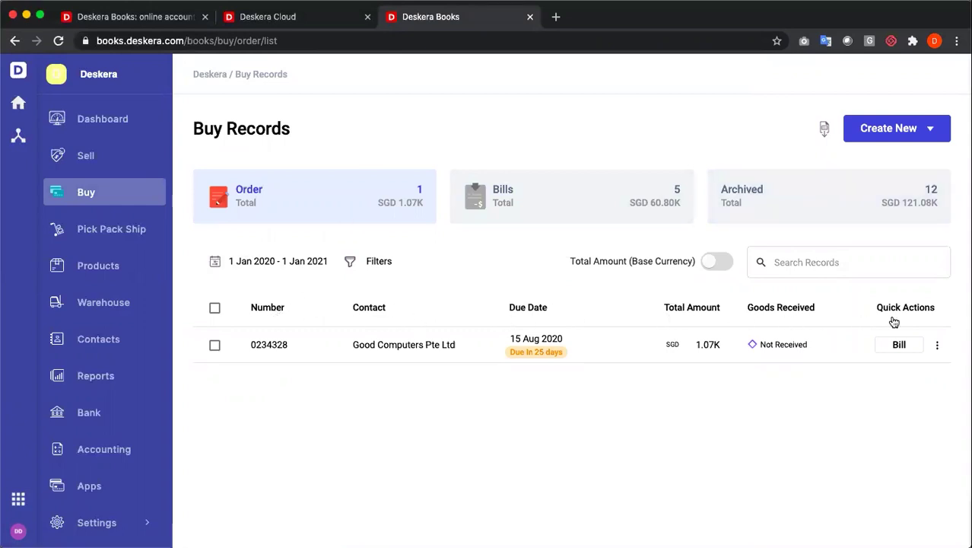
{"action": "left_click", "coordinate": [898, 133]}
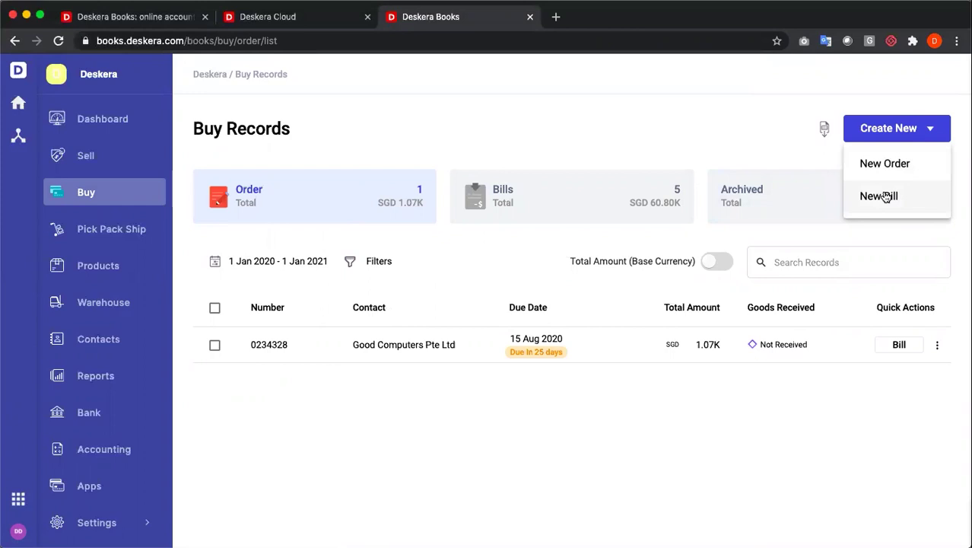
{"action": "left_click", "coordinate": [875, 163]}
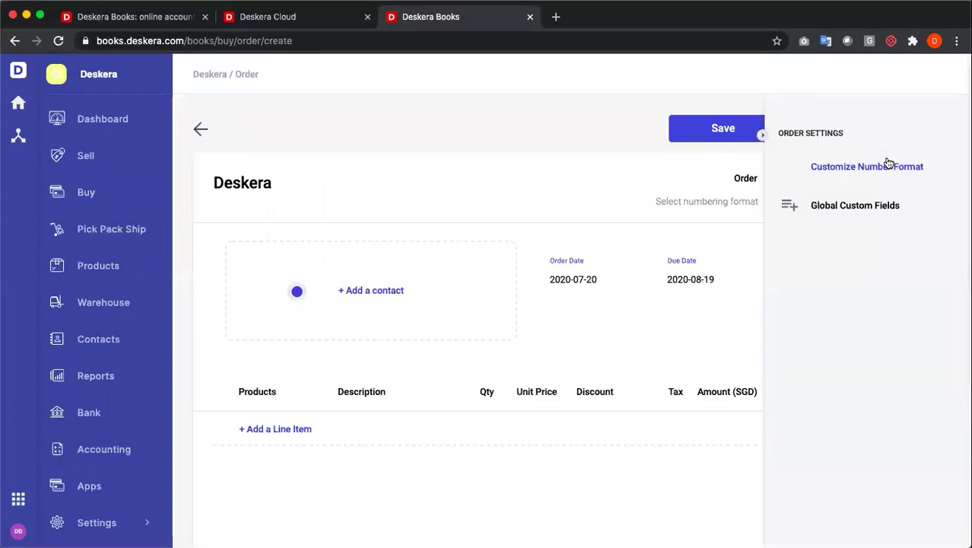
{"action": "left_click", "coordinate": [330, 313]}
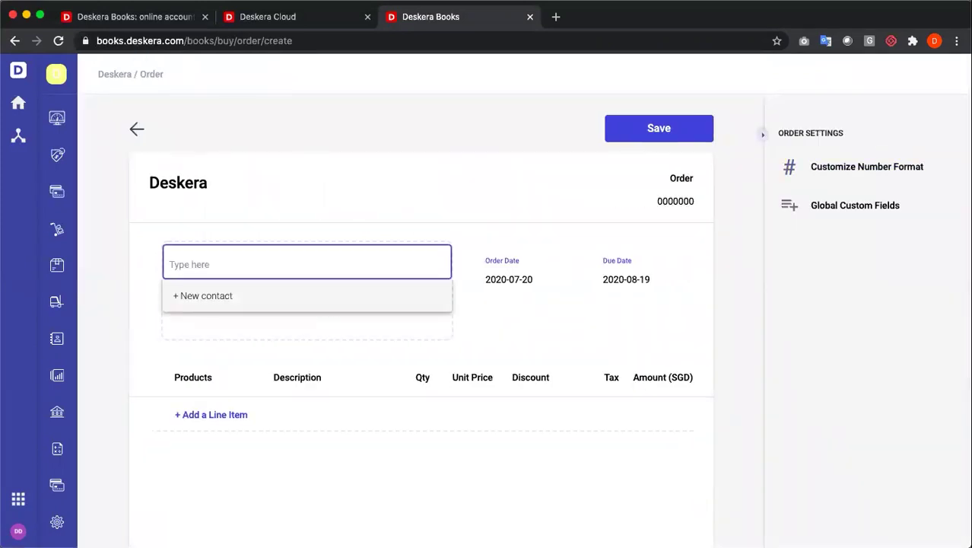
{"action": "scroll", "coordinate": [306, 361], "scroll_direction": "down", "scroll_amount": 4}
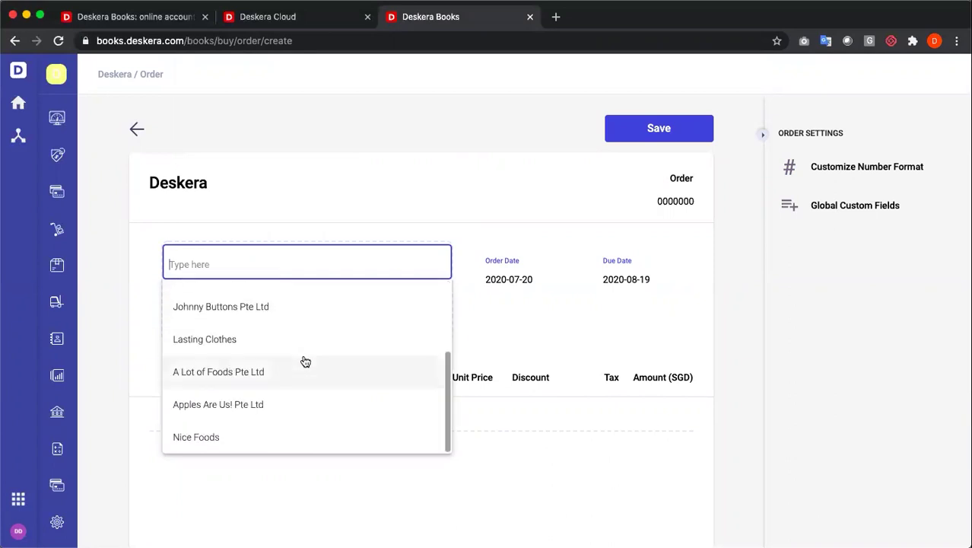
{"action": "left_click", "coordinate": [290, 374]}
Add Fresh Apples as the order's first line item and set its quantity to 100.
{"action": "left_click", "coordinate": [217, 414]}
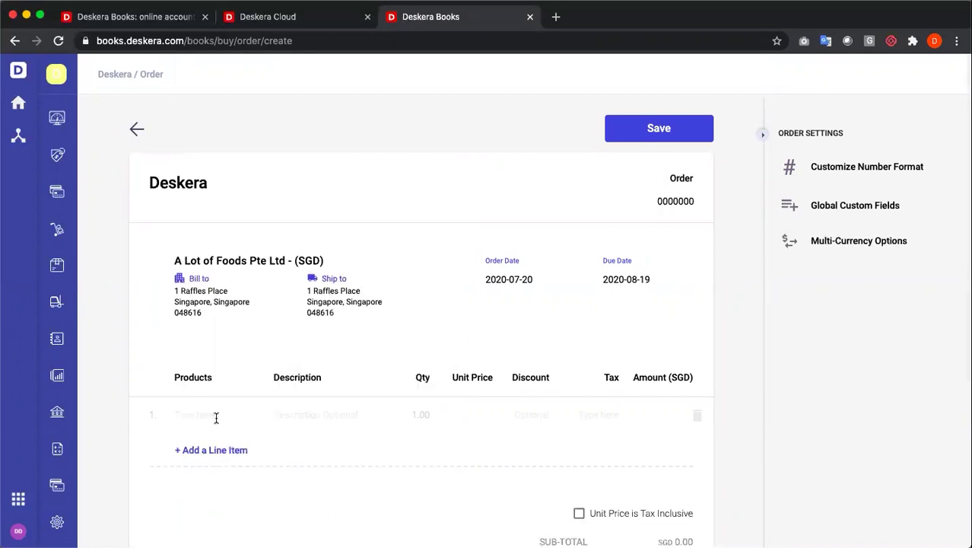
{"action": "type", "text": "apples"}
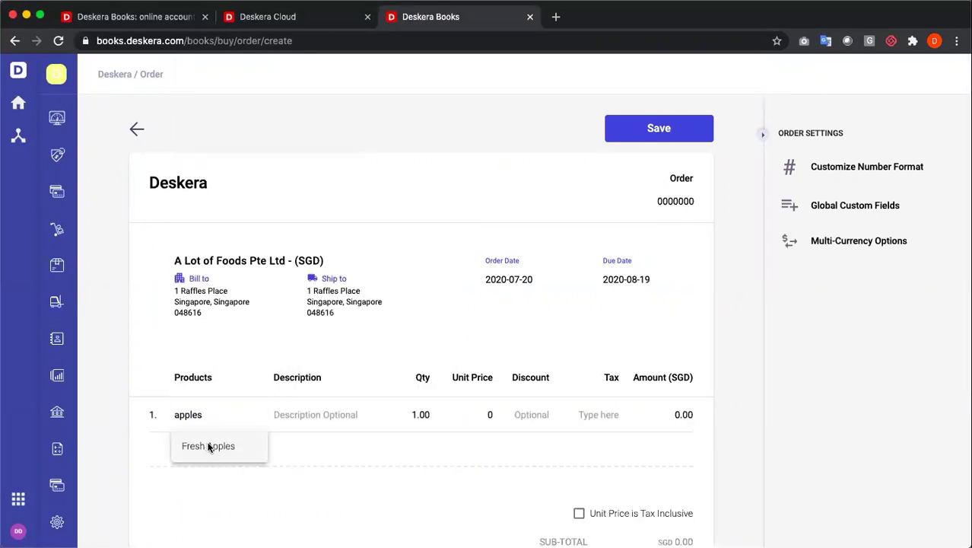
{"action": "left_click", "coordinate": [218, 446]}
{"action": "left_click", "coordinate": [411, 411]}
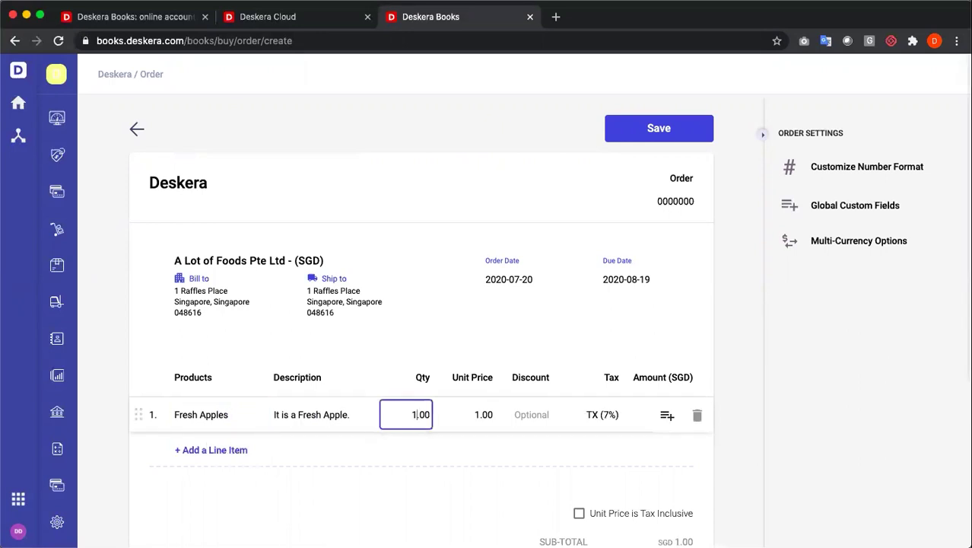
{"action": "type", "text": "00"}
{"action": "left_click", "coordinate": [486, 430]}
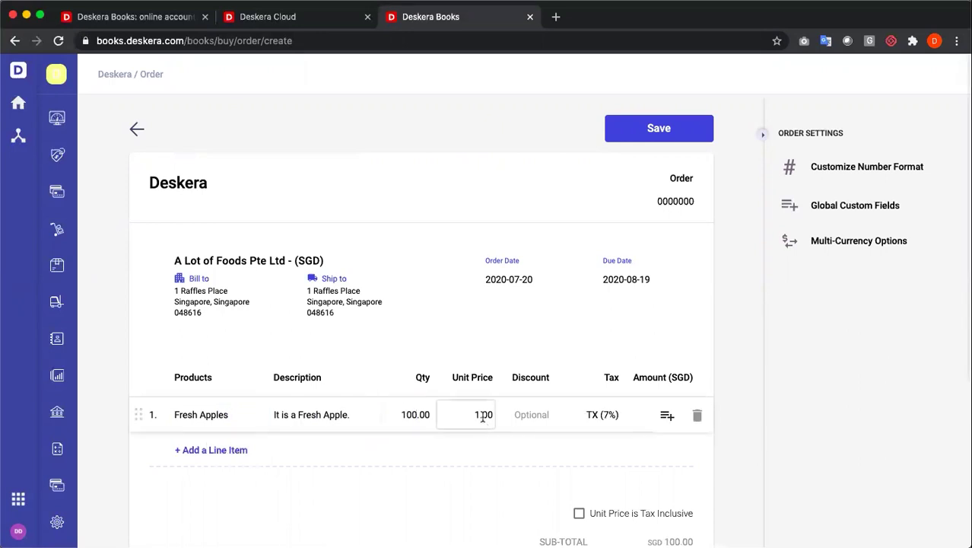
Give the Fresh Apples line a fixed discount of 10 and check the order totals.
{"action": "left_click", "coordinate": [540, 416]}
{"action": "type", "text": "10"}
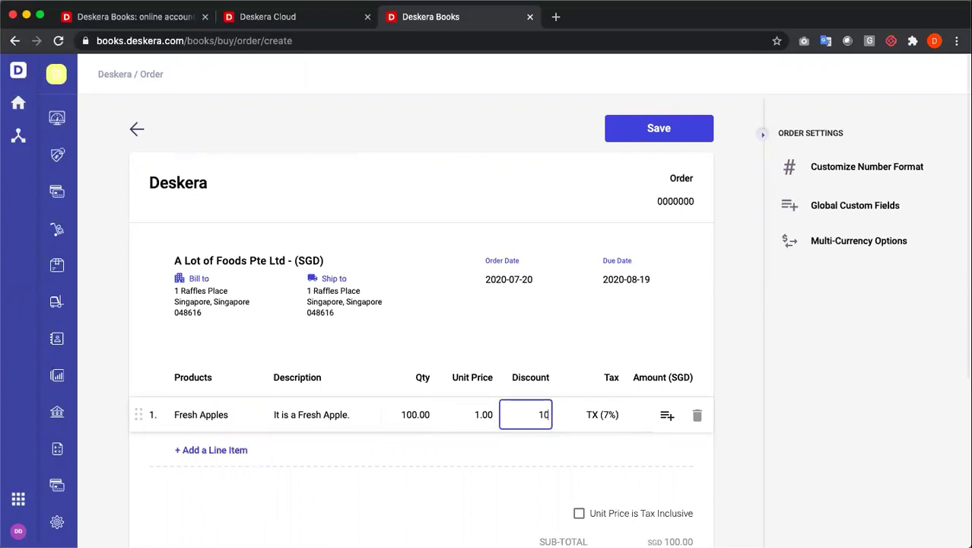
{"action": "left_click", "coordinate": [469, 445]}
{"action": "scroll", "coordinate": [498, 455], "scroll_direction": "down", "scroll_amount": 1}
{"action": "scroll", "coordinate": [498, 455], "scroll_direction": "down", "scroll_amount": 3}
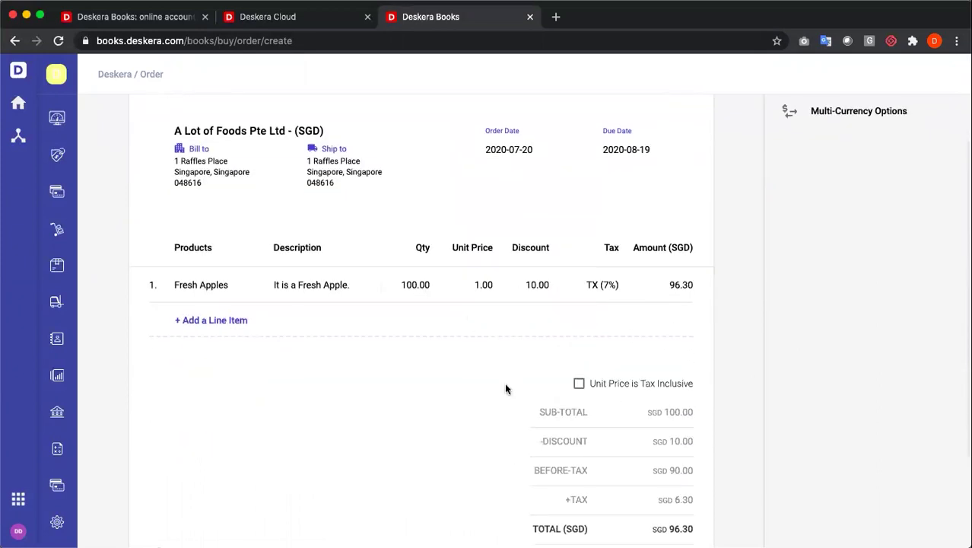
Change the Fresh Apples line's discount to 10%.
{"action": "left_click", "coordinate": [545, 282]}
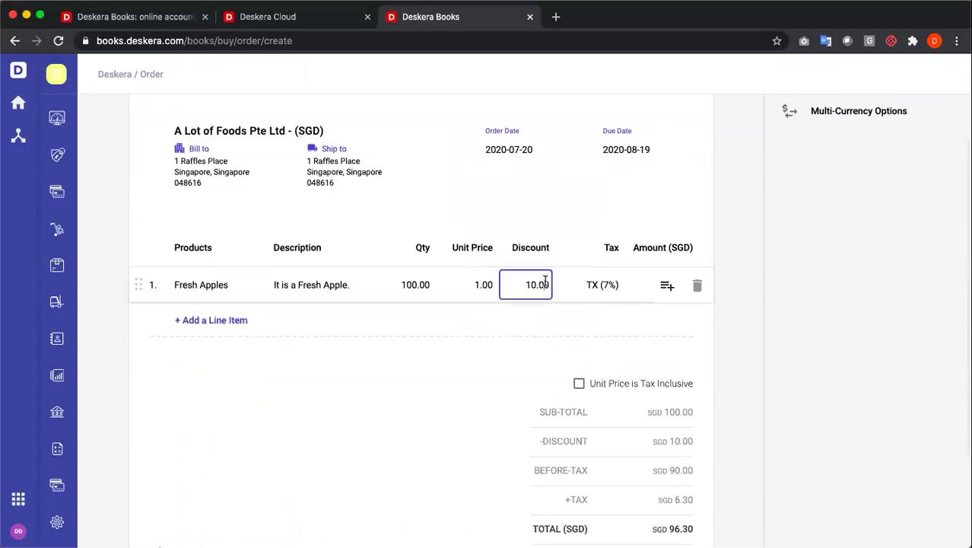
{"action": "key", "text": "BackSpace"}
{"action": "left_click", "coordinate": [501, 308]}
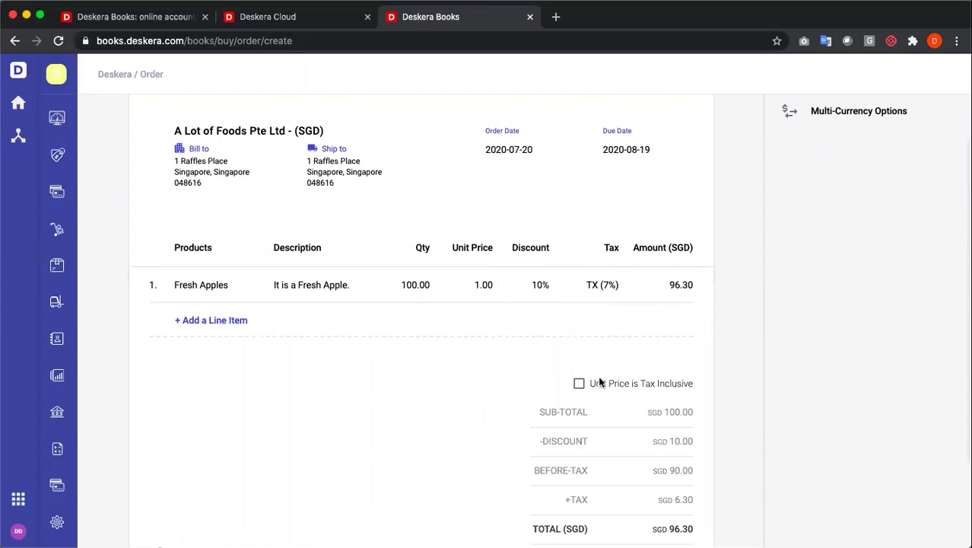
Clear the discount from the Fresh Apples line.
{"action": "left_click", "coordinate": [544, 286]}
{"action": "key", "text": "BackSpace"}
{"action": "key", "text": "BackSpace"}
{"action": "left_click", "coordinate": [508, 334]}
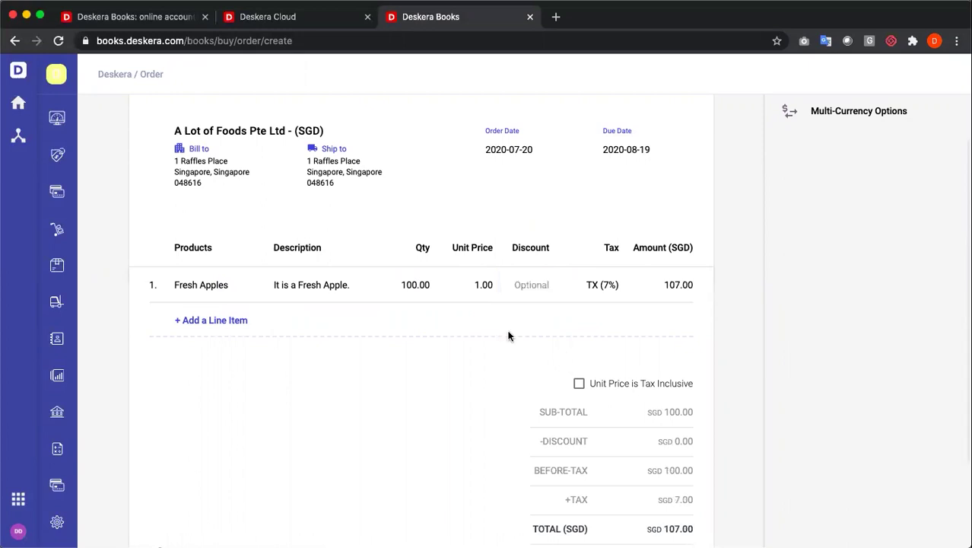
Turn the tax-inclusive unit price option on and back off.
{"action": "left_click", "coordinate": [579, 384]}
{"action": "left_click", "coordinate": [579, 384]}
{"action": "scroll", "coordinate": [582, 384], "scroll_direction": "up", "scroll_amount": 3}
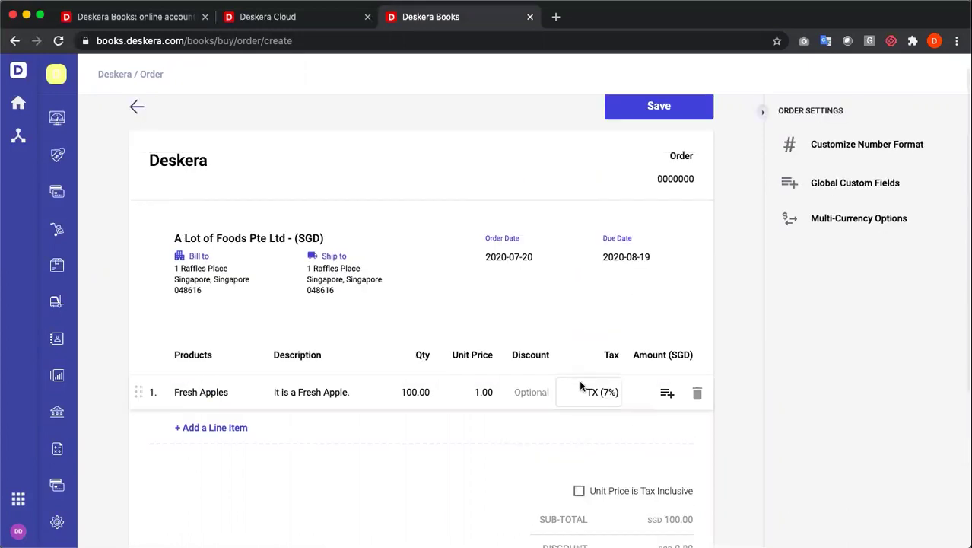
Start a custom order number format with prefix PRE, separator / and 6 display digits.
{"action": "left_click", "coordinate": [677, 200]}
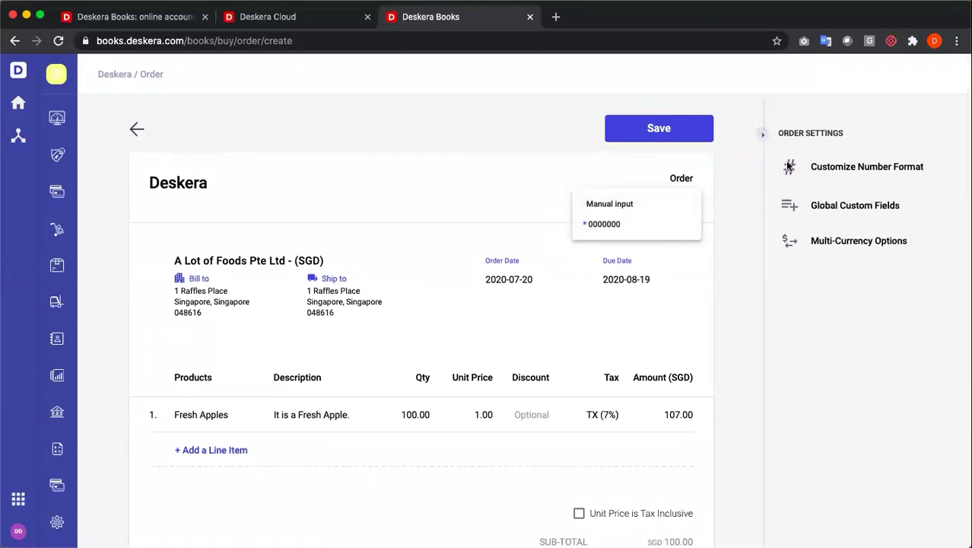
{"action": "left_click", "coordinate": [827, 171]}
{"action": "left_click", "coordinate": [354, 315]}
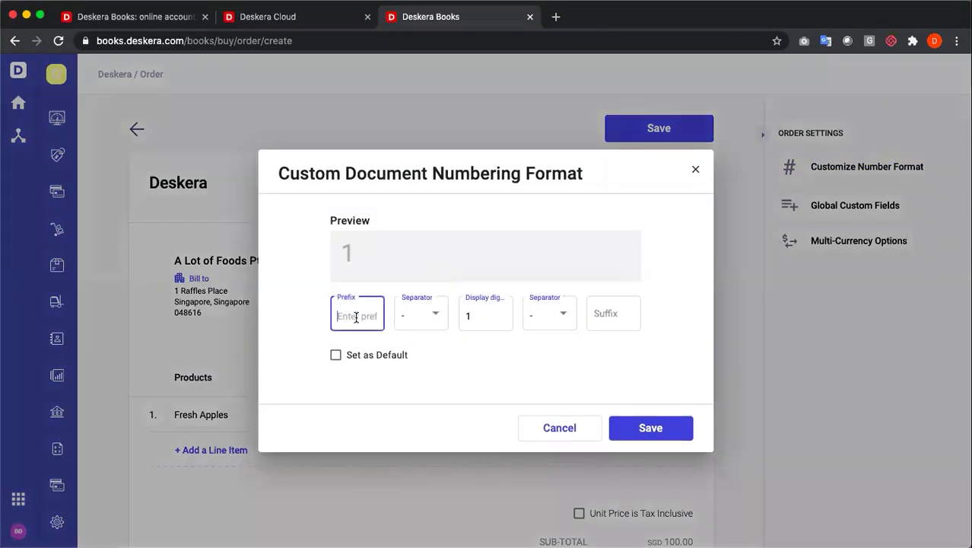
{"action": "type", "text": "PRE"}
{"action": "left_click", "coordinate": [439, 313]}
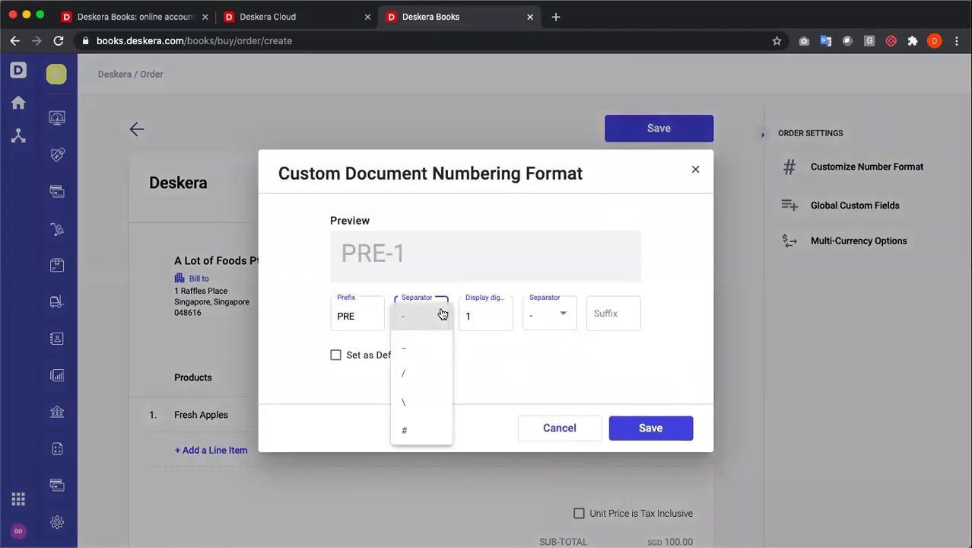
{"action": "left_click", "coordinate": [417, 373]}
{"action": "left_click", "coordinate": [483, 316]}
{"action": "key", "text": "BackSpace"}
{"action": "type", "text": "6"}
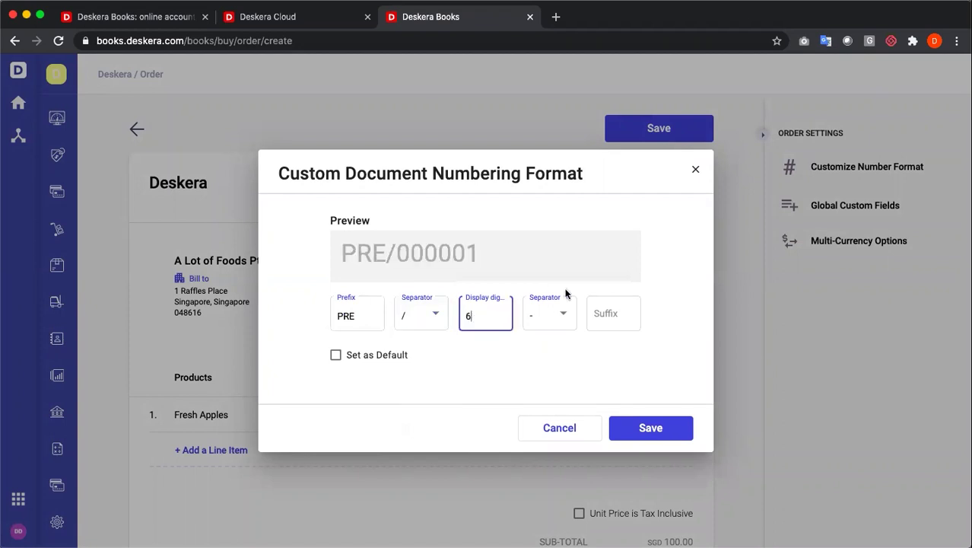
Complete the custom number format with a second separator / and suffix SUF, and save it.
{"action": "left_click", "coordinate": [562, 316]}
{"action": "left_click", "coordinate": [545, 375]}
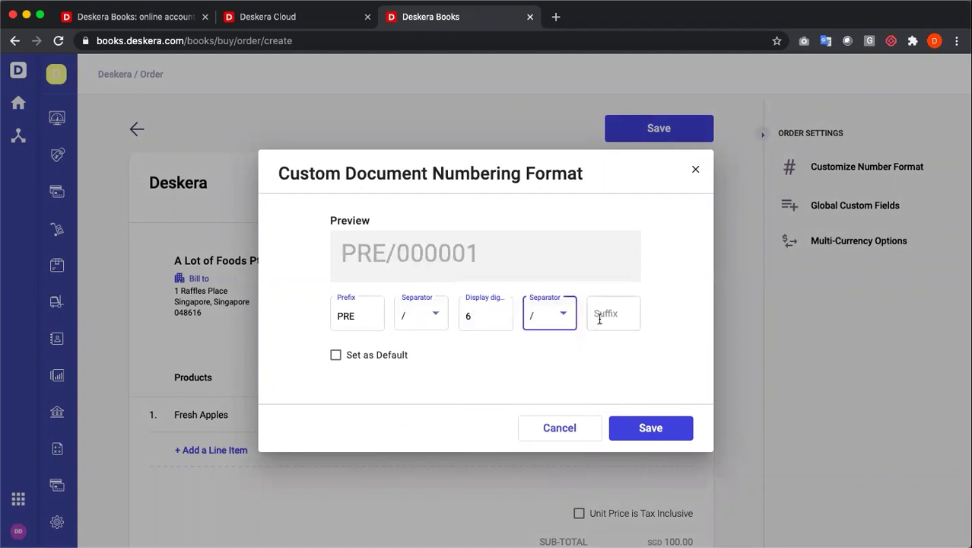
{"action": "left_click", "coordinate": [600, 318]}
{"action": "type", "text": "SUF"}
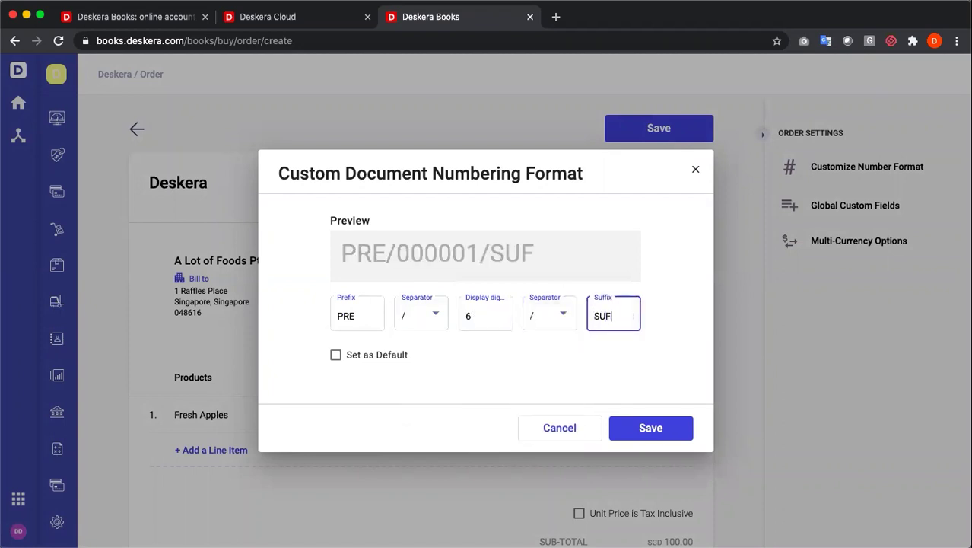
{"action": "left_click", "coordinate": [674, 427]}
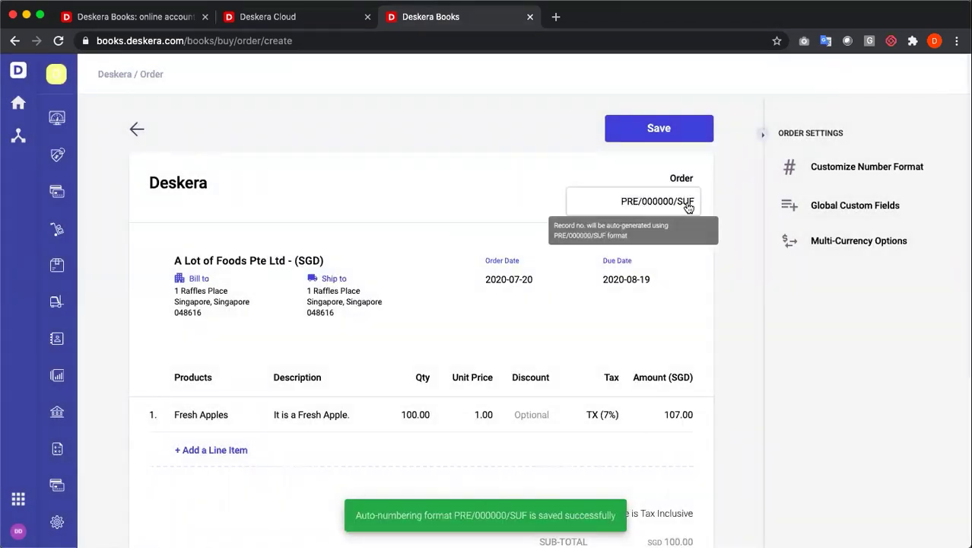
Delete the numbering format PRE/000000/SUF and select the 0000000 format for the order.
{"action": "left_click", "coordinate": [684, 203]}
{"action": "left_click", "coordinate": [682, 244]}
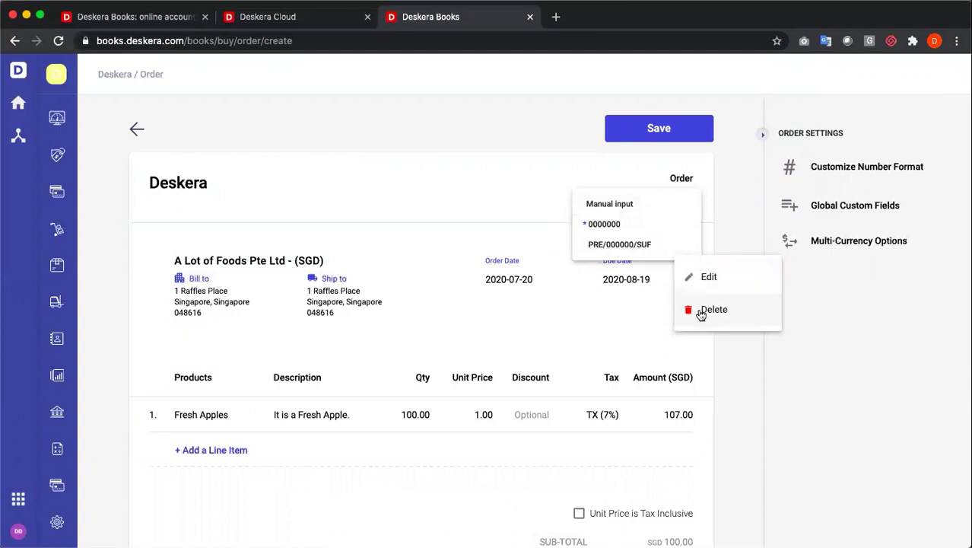
{"action": "left_click", "coordinate": [700, 309]}
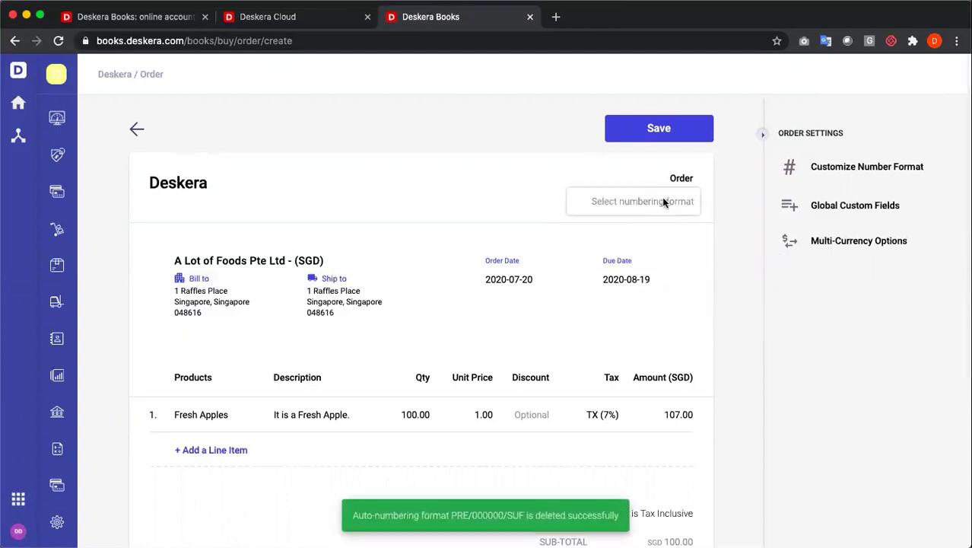
{"action": "left_click", "coordinate": [661, 198]}
{"action": "left_click", "coordinate": [657, 225]}
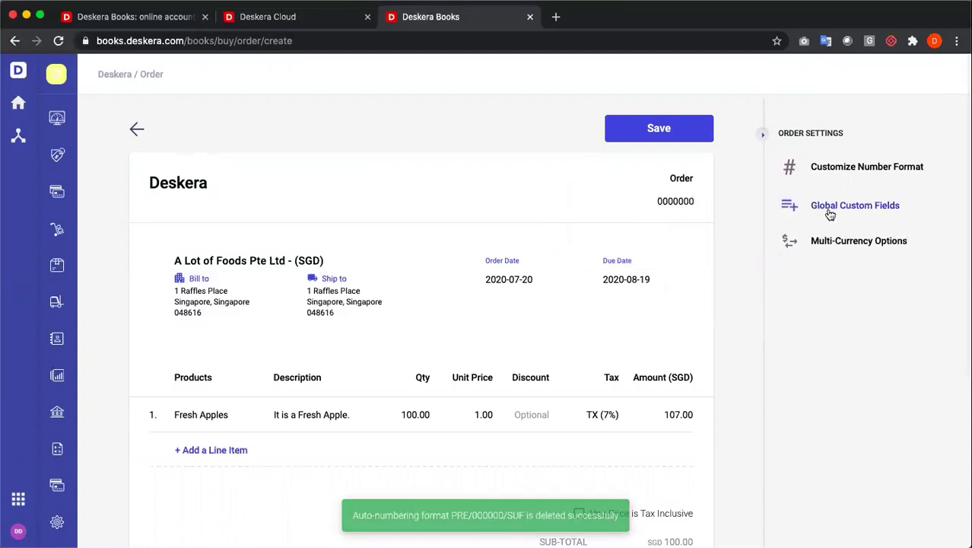
Assign the global order fields with Outlets set to Changi and Remarks set to "Hi", and save them.
{"action": "left_click", "coordinate": [830, 215]}
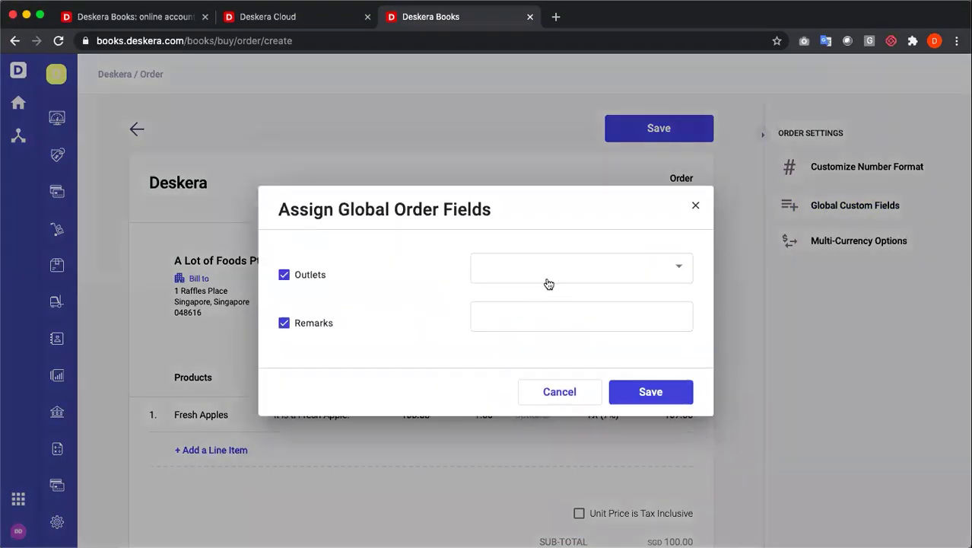
{"action": "left_click", "coordinate": [597, 270]}
{"action": "left_click", "coordinate": [581, 301]}
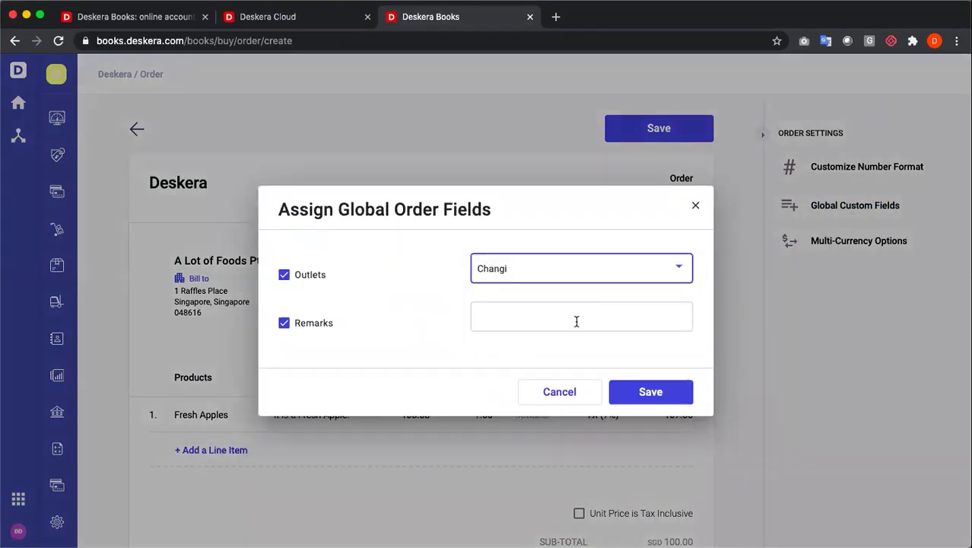
{"action": "left_click", "coordinate": [576, 320]}
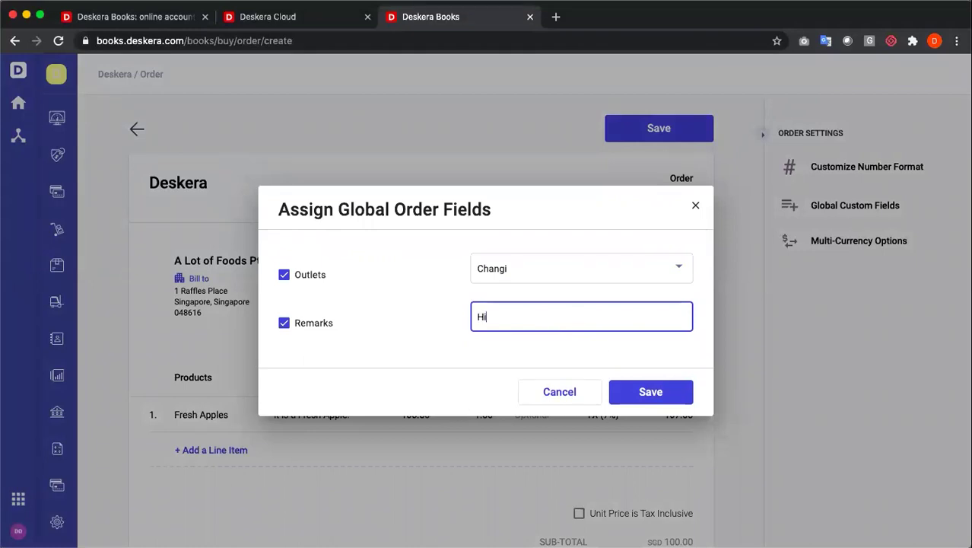
{"action": "left_click", "coordinate": [648, 391]}
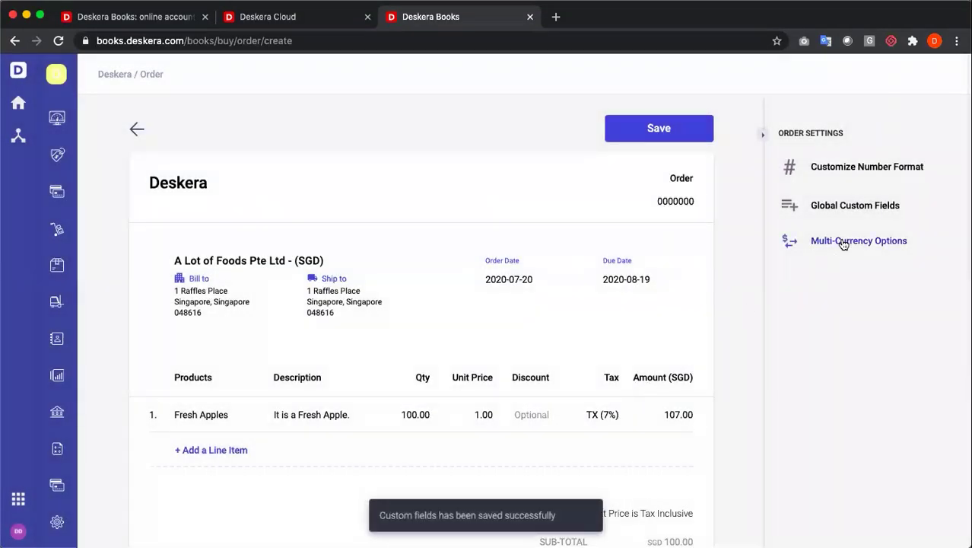
Update the document currency to United States Dollar (USD) and save the order.
{"action": "left_click", "coordinate": [842, 242]}
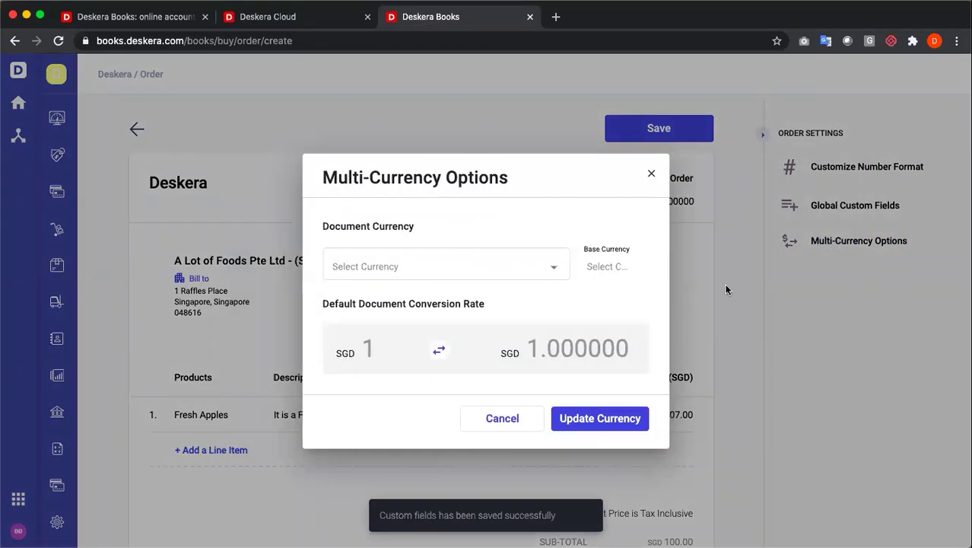
{"action": "left_click", "coordinate": [531, 274]}
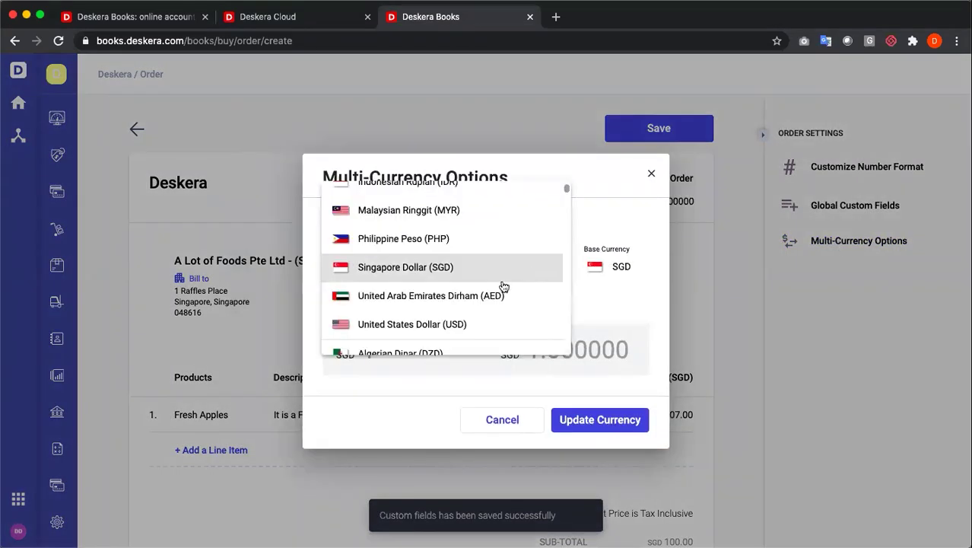
{"action": "left_click", "coordinate": [430, 326]}
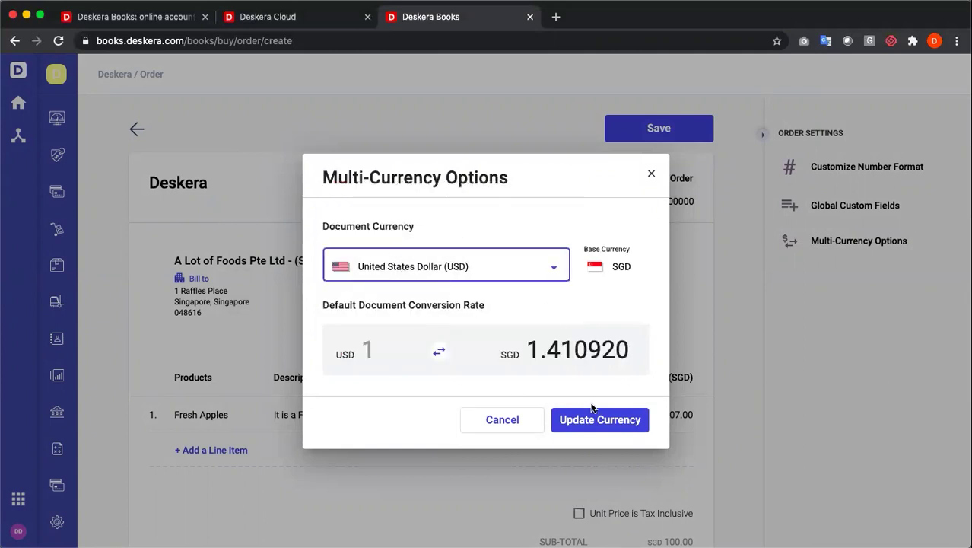
{"action": "left_click", "coordinate": [605, 423]}
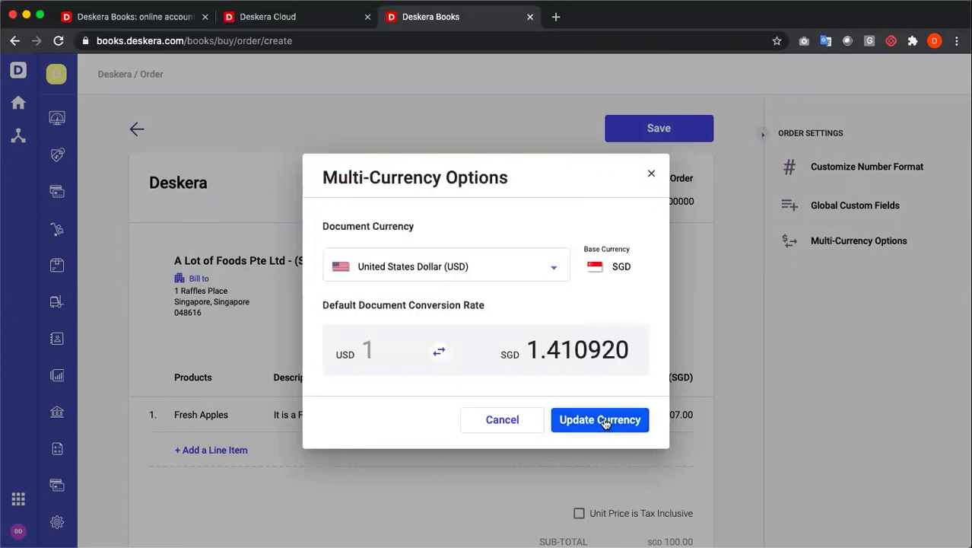
{"action": "left_click", "coordinate": [667, 132]}
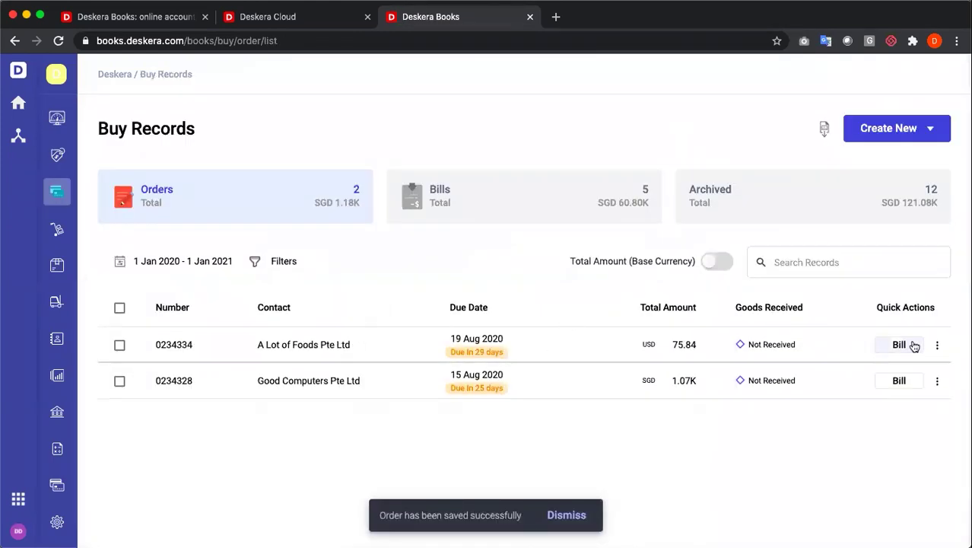
Check the available actions and the bill conversion options for the A Lot of Foods Pte Ltd order.
{"action": "left_click", "coordinate": [937, 345]}
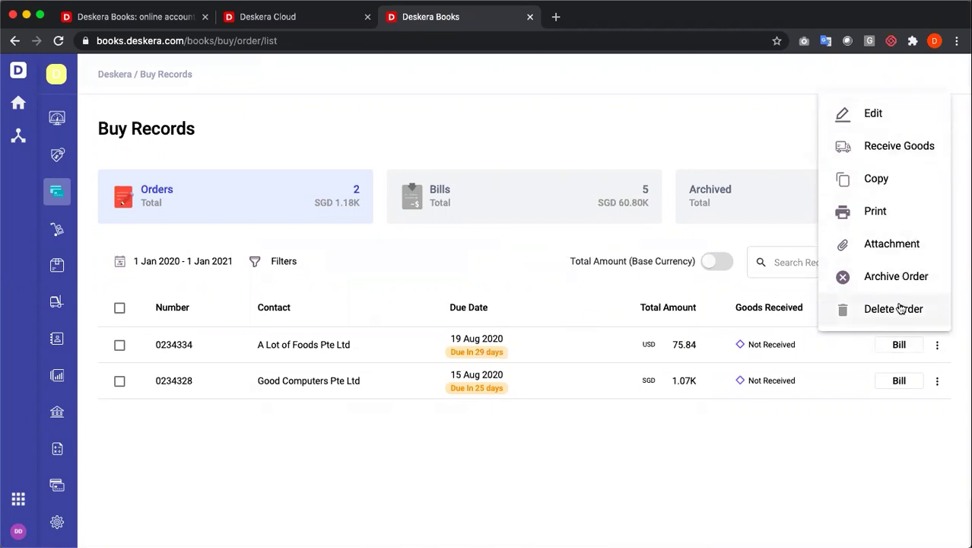
{"action": "left_click", "coordinate": [906, 354]}
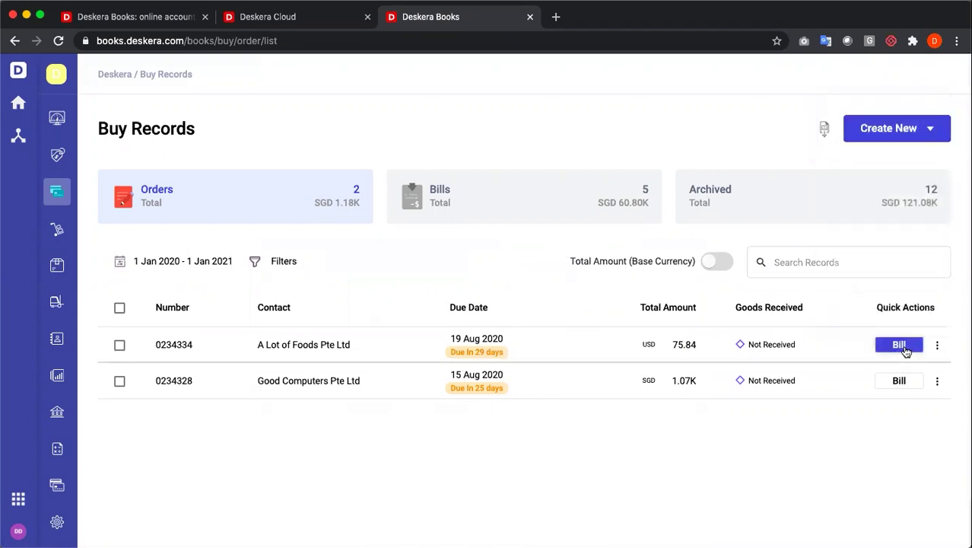
{"action": "left_click", "coordinate": [900, 346]}
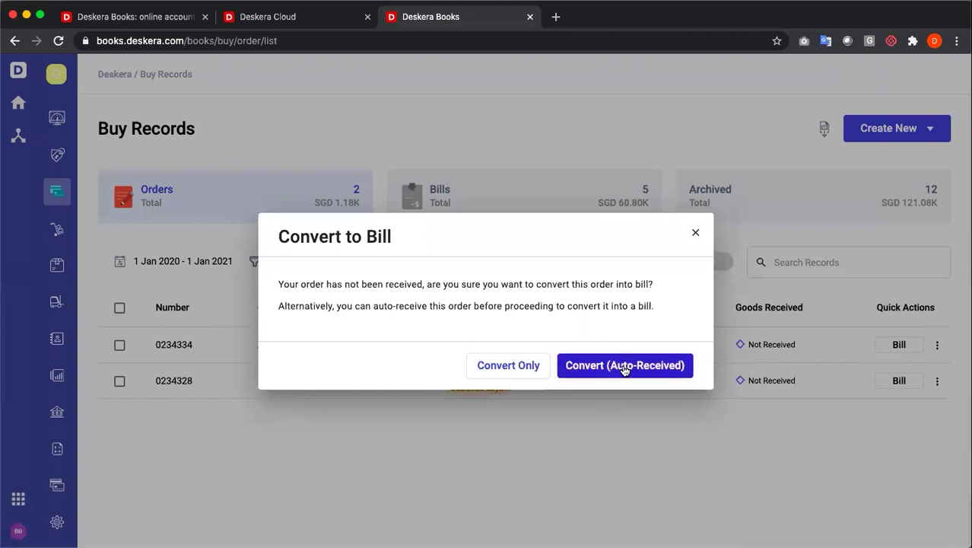
Receive 5 Fresh Apples from the A Lot of Foods Pte Ltd order into the Primary Warehouse.
{"action": "left_click", "coordinate": [938, 348]}
{"action": "left_click", "coordinate": [875, 137]}
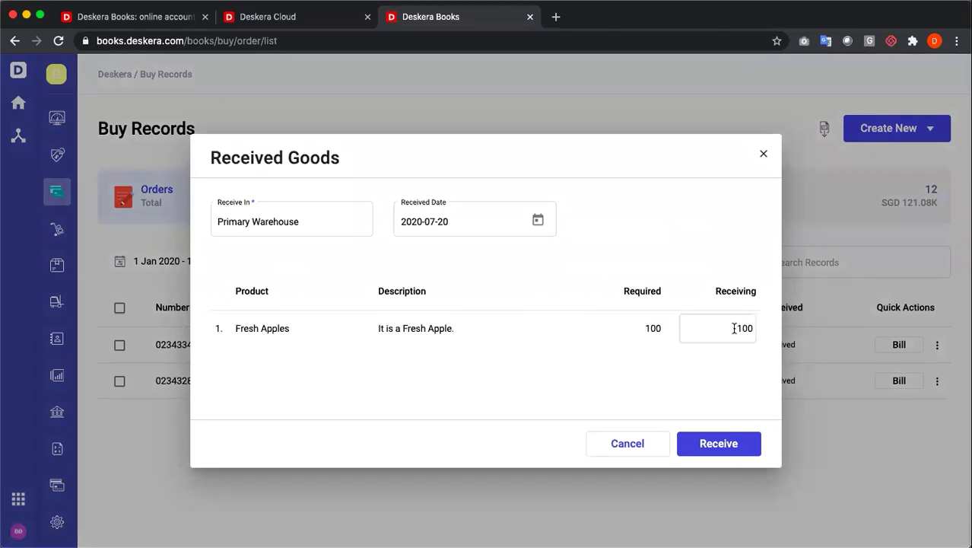
{"action": "left_click", "coordinate": [738, 328]}
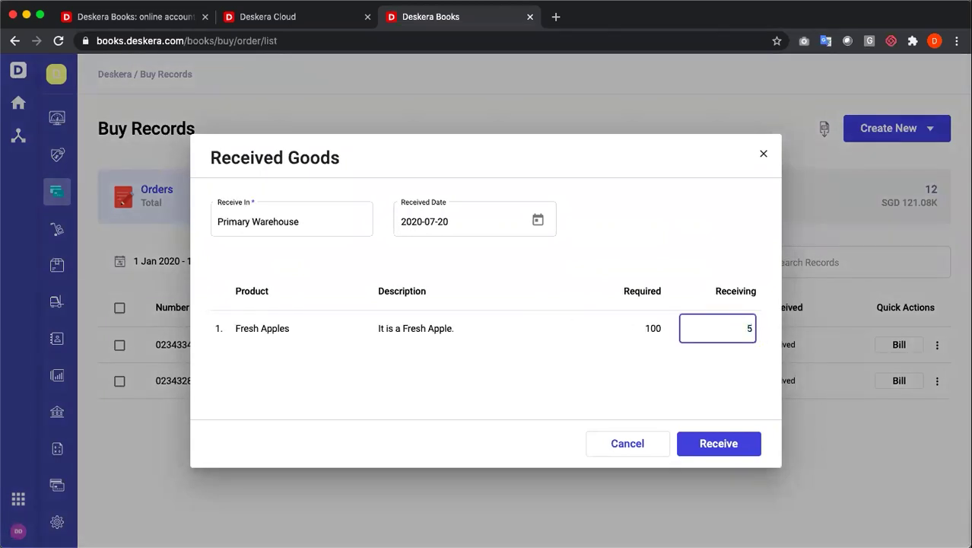
{"action": "left_click", "coordinate": [725, 445]}
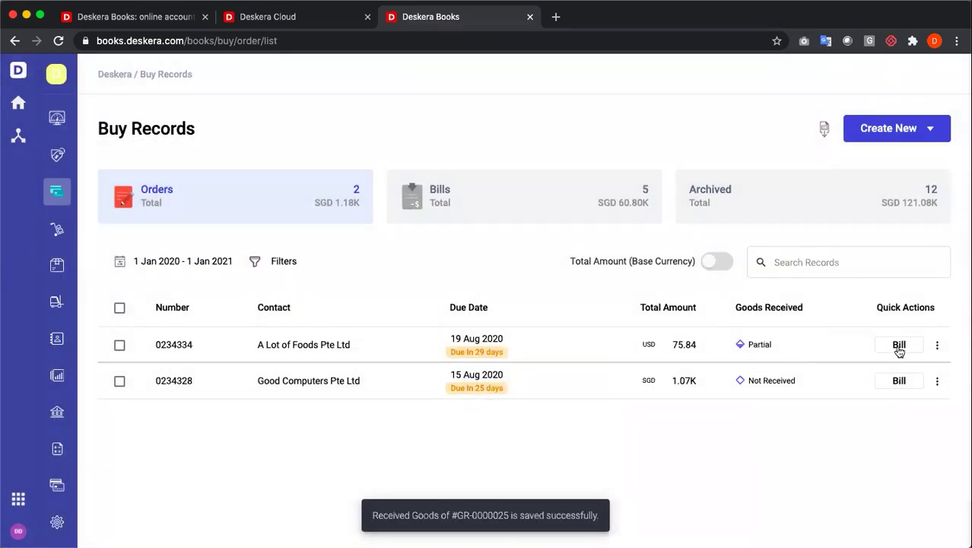
Receive the remaining 50 Fresh Apples of the A Lot of Foods Pte Ltd order, convert it to a bill and show the bills list.
{"action": "left_click", "coordinate": [936, 345]}
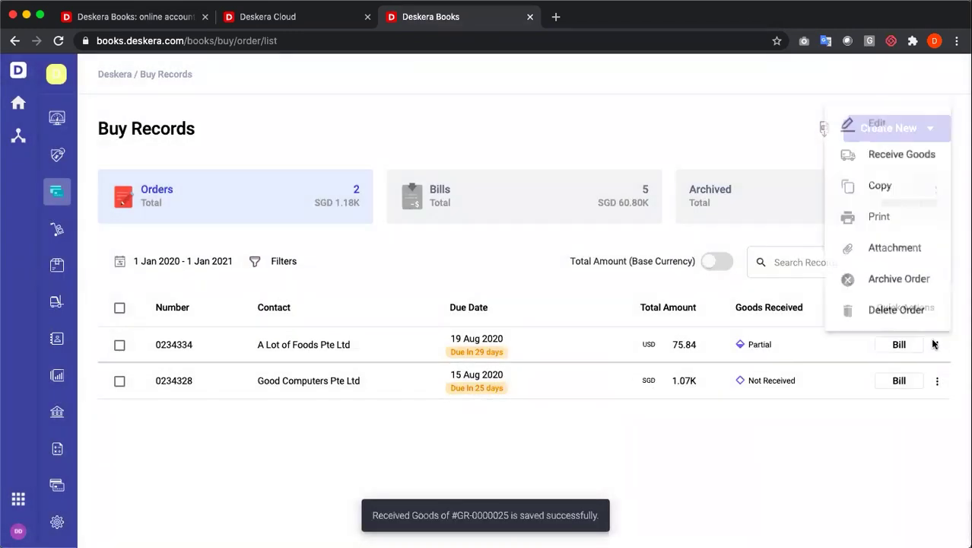
{"action": "left_click", "coordinate": [885, 149]}
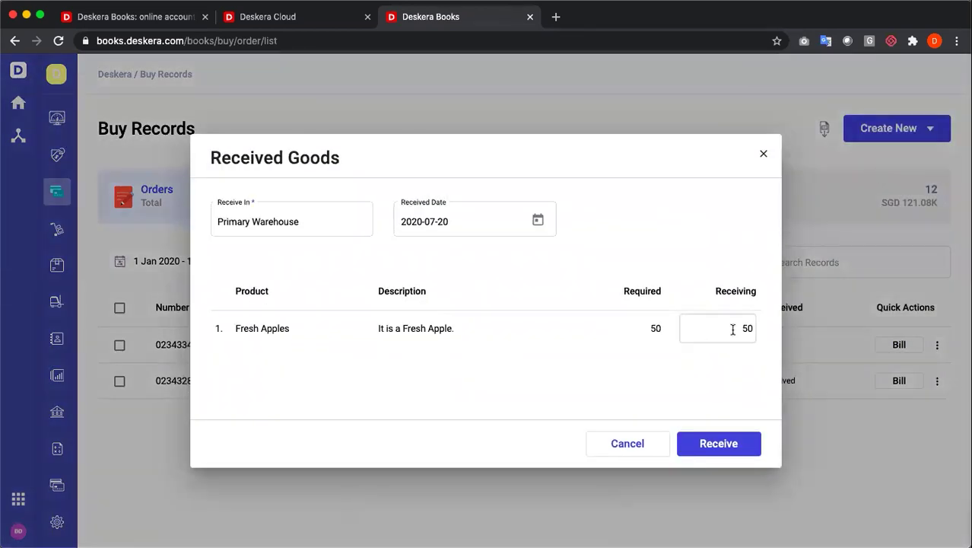
{"action": "left_click", "coordinate": [723, 441]}
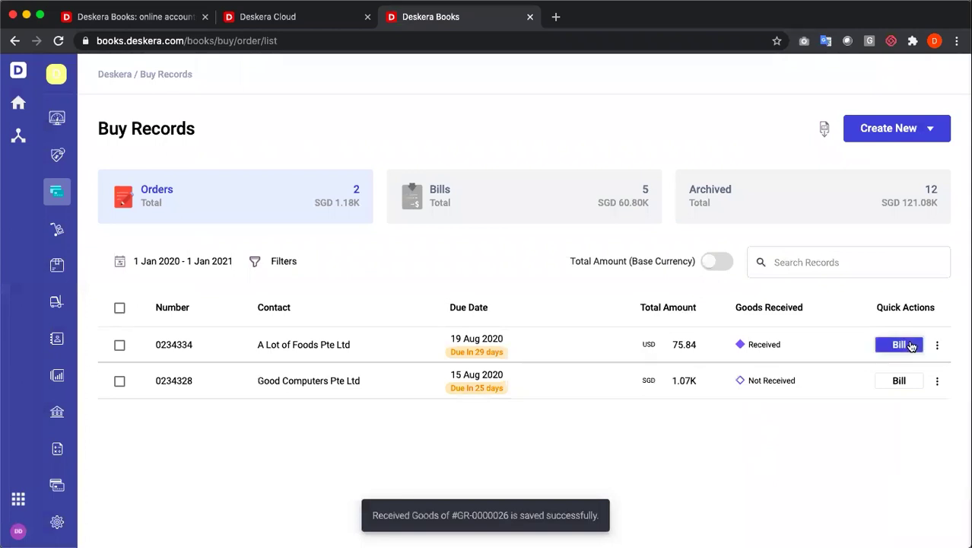
{"action": "left_click", "coordinate": [910, 346]}
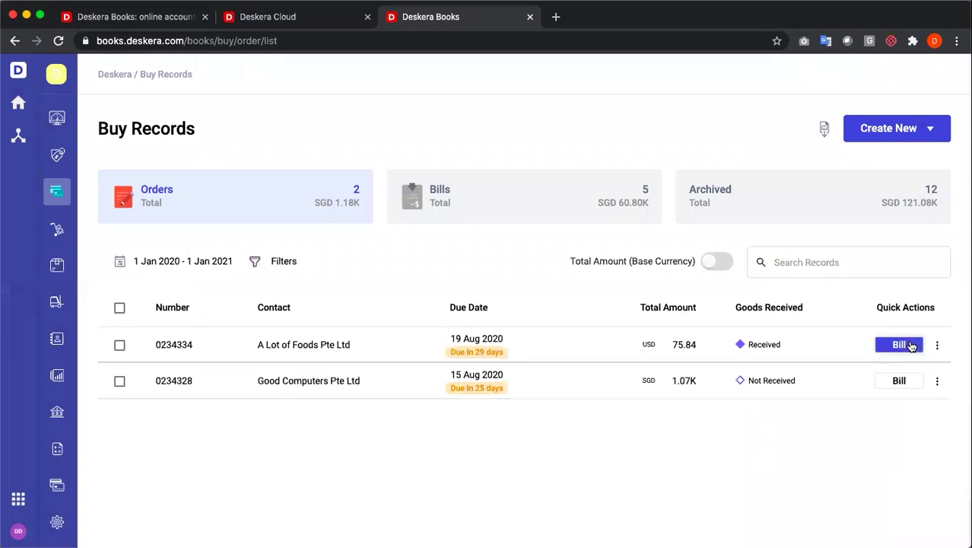
{"action": "left_click", "coordinate": [618, 197]}
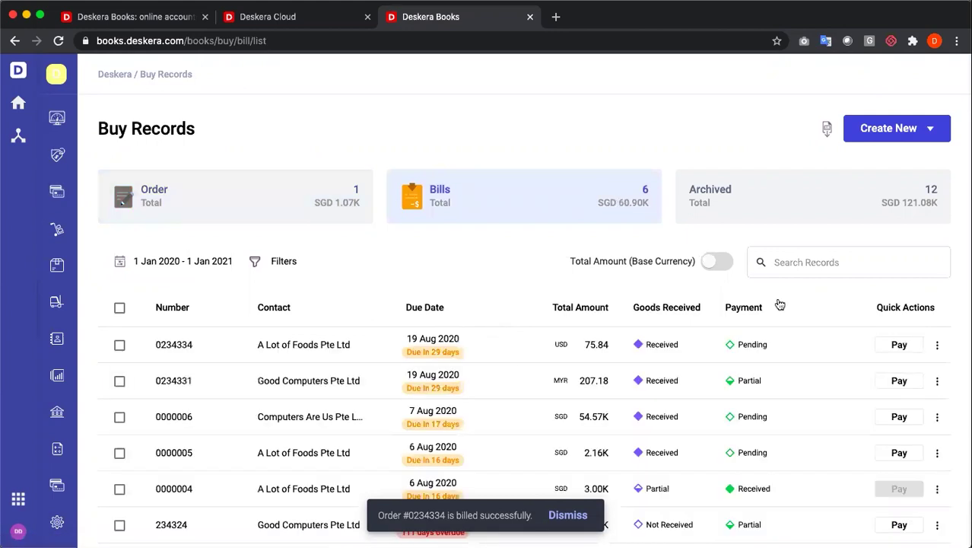
Set up a USD payment for the new A Lot of Foods Pte Ltd bill from DBS Bank USD by Bank Transfer and enter the reference number.
{"action": "left_click", "coordinate": [899, 346]}
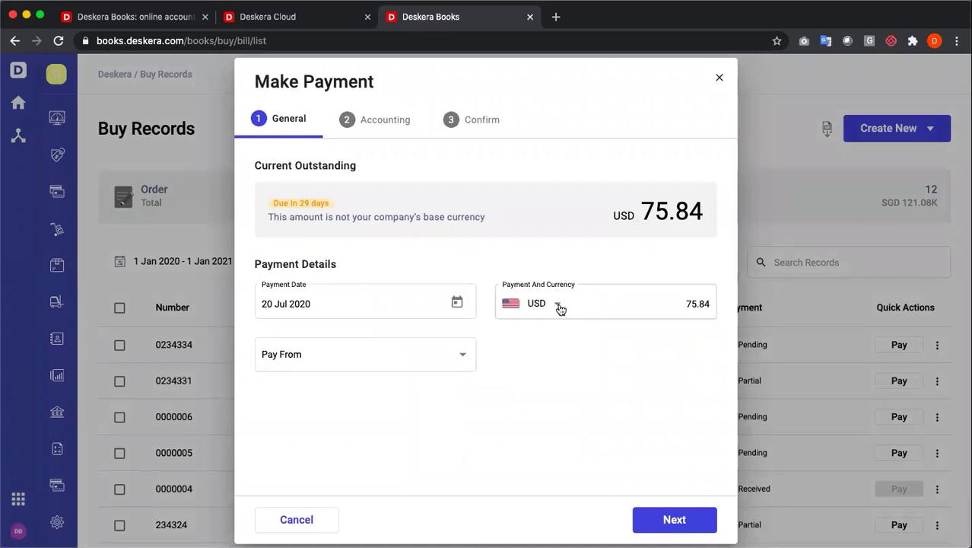
{"action": "left_click", "coordinate": [560, 307]}
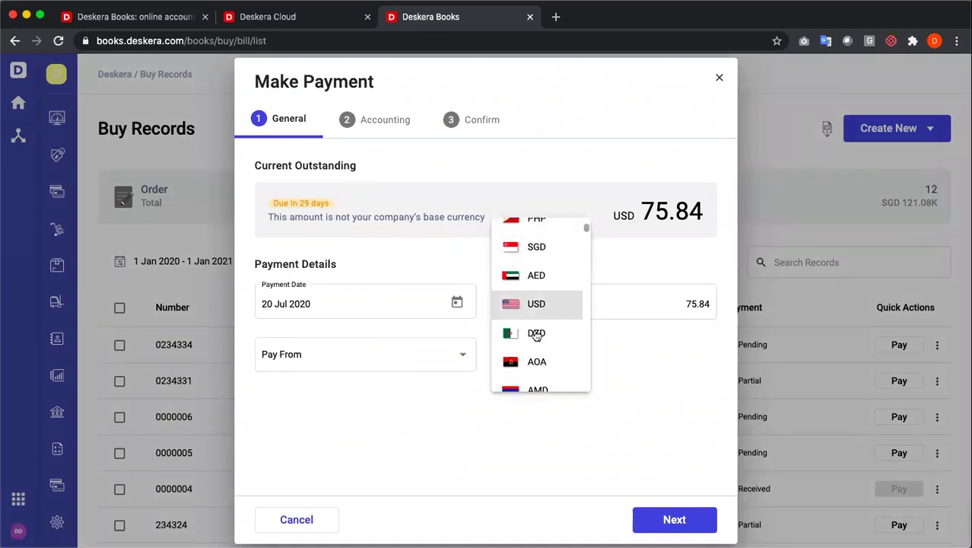
{"action": "left_click", "coordinate": [513, 307]}
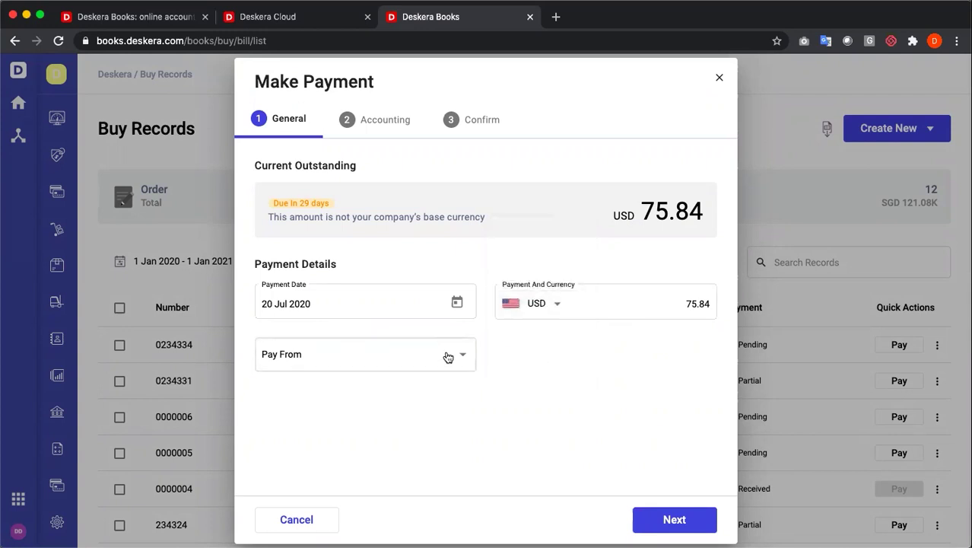
{"action": "left_click", "coordinate": [448, 355]}
{"action": "left_click", "coordinate": [448, 357]}
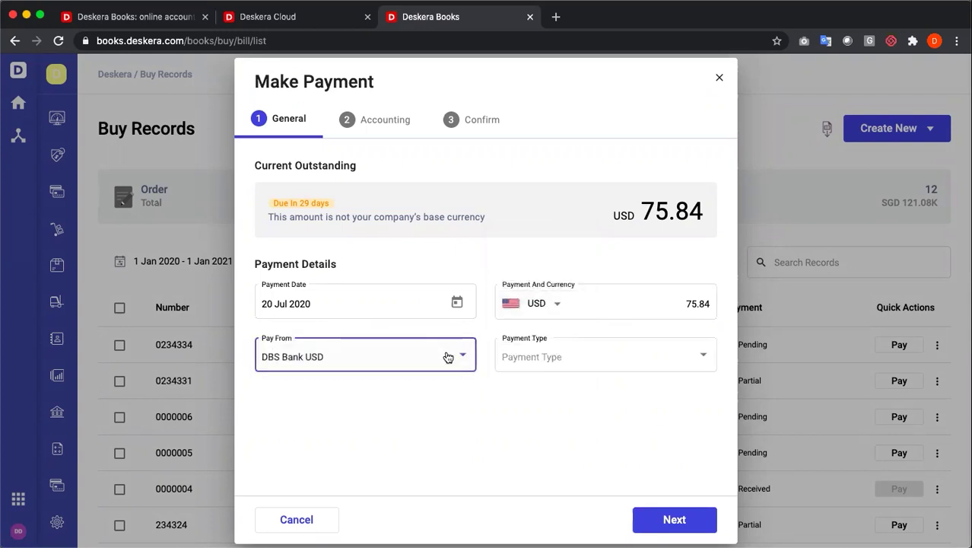
{"action": "left_click", "coordinate": [558, 351]}
{"action": "left_click", "coordinate": [550, 383]}
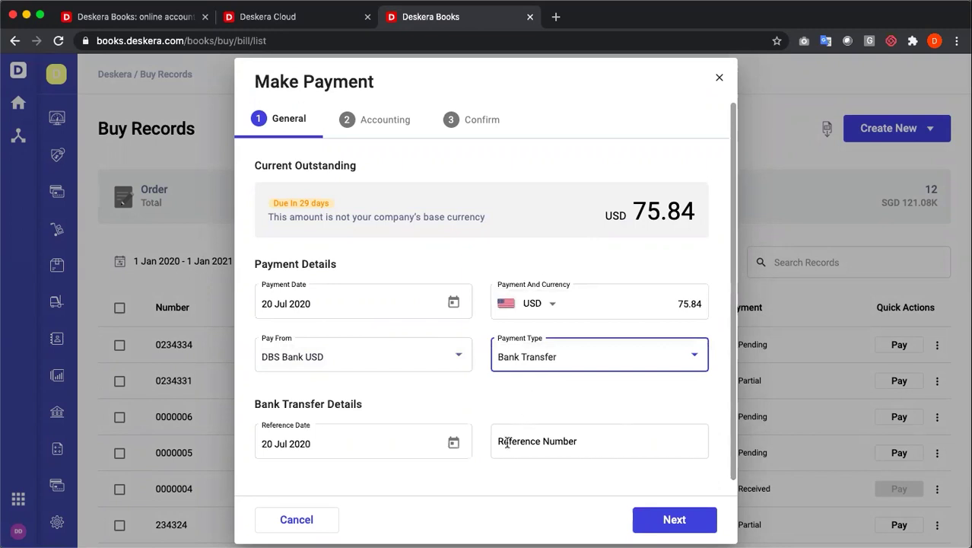
{"action": "left_click", "coordinate": [551, 447]}
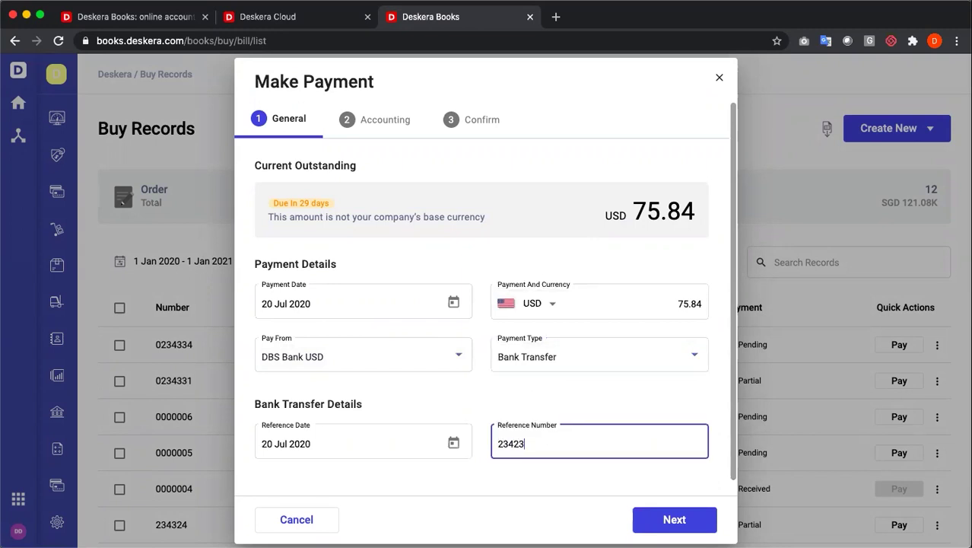
Accept the payment's accounting conversion, make the payment and close the payment record.
{"action": "left_click", "coordinate": [673, 520]}
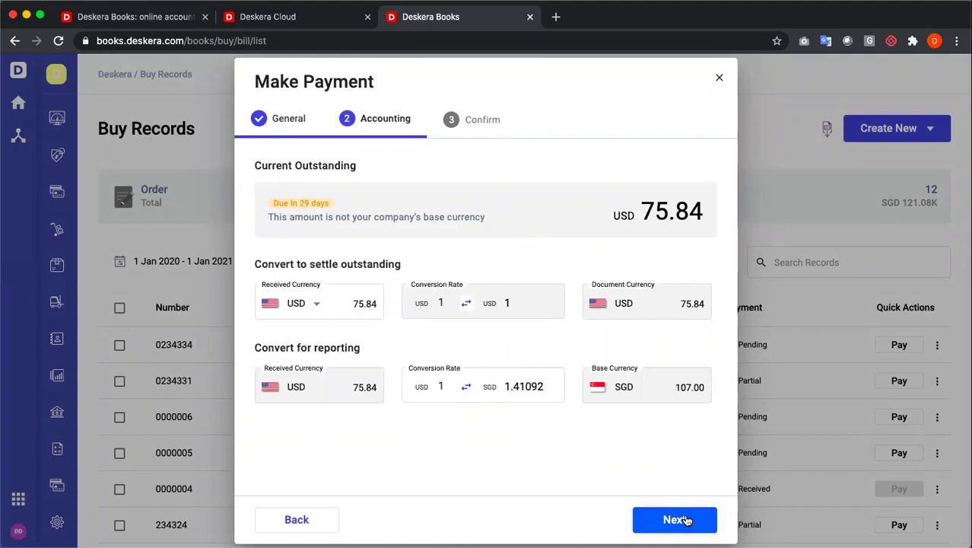
{"action": "left_click", "coordinate": [673, 520]}
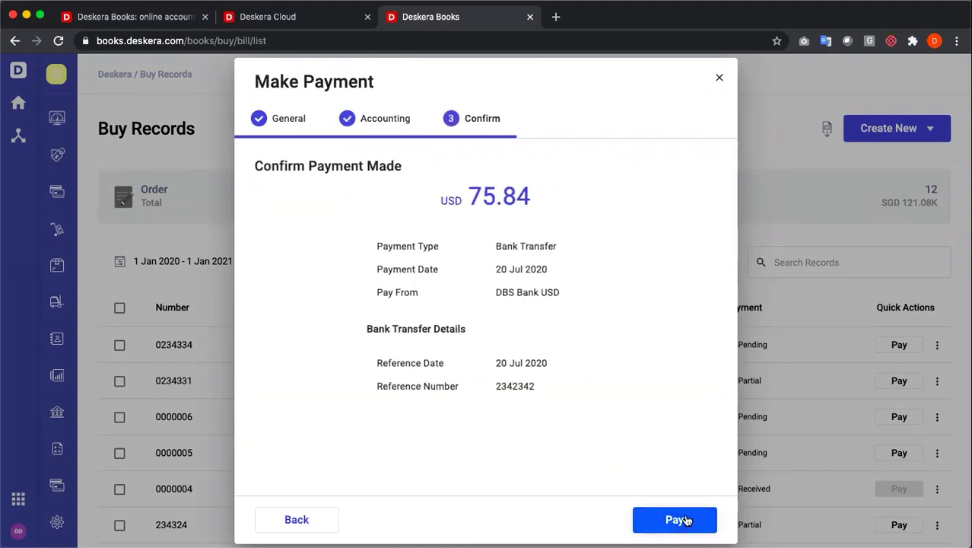
{"action": "left_click", "coordinate": [675, 519]}
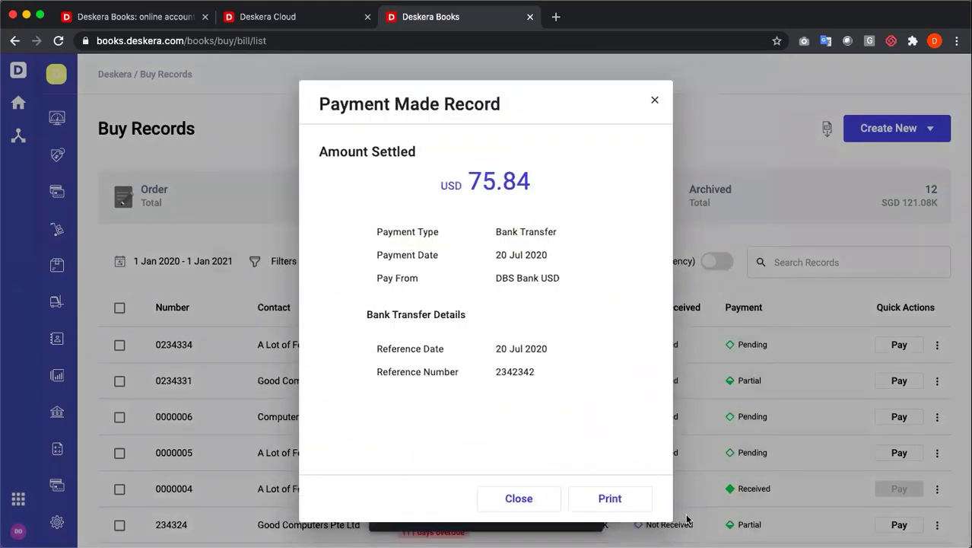
{"action": "left_click", "coordinate": [527, 500]}
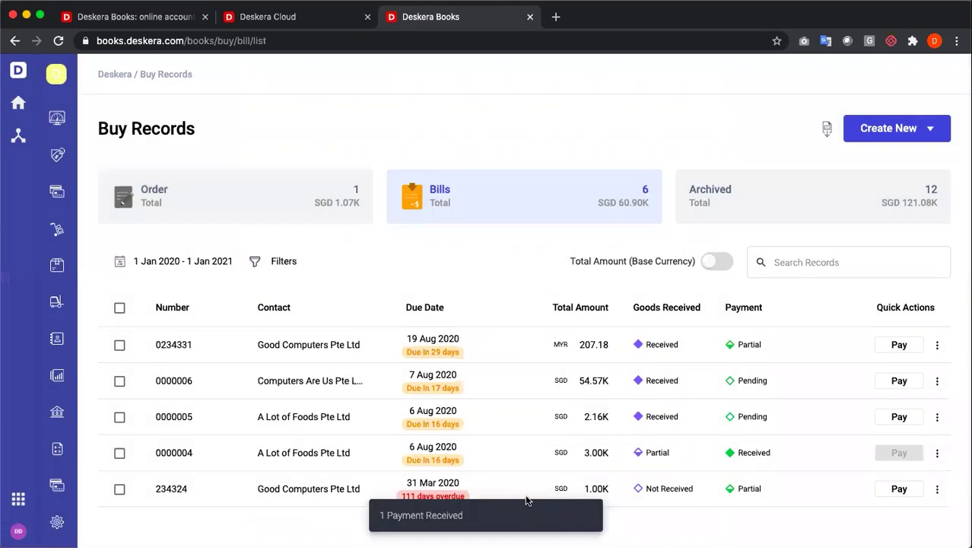
Create a new sales quote with Apples Are Us! Pte Ltd as the contact.
{"action": "left_click", "coordinate": [58, 158]}
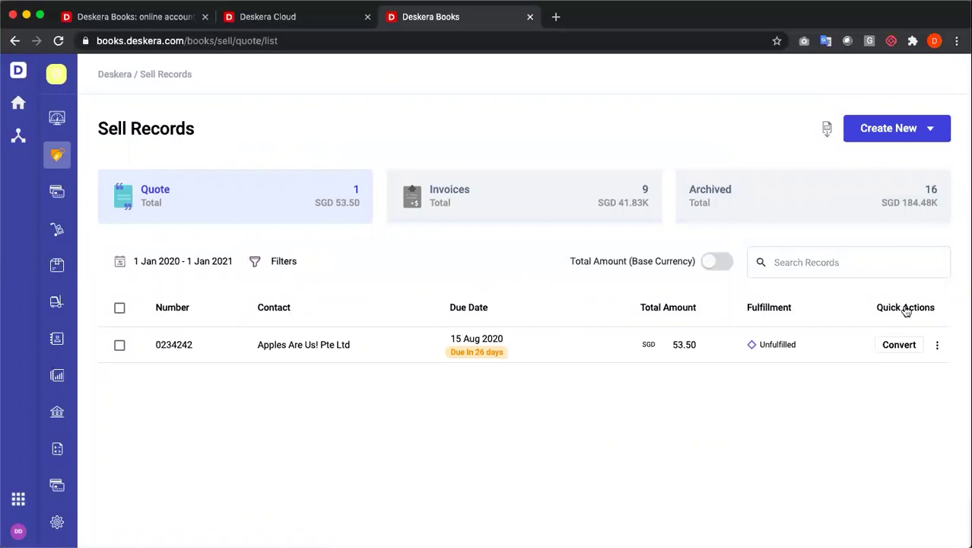
{"action": "left_click", "coordinate": [916, 135]}
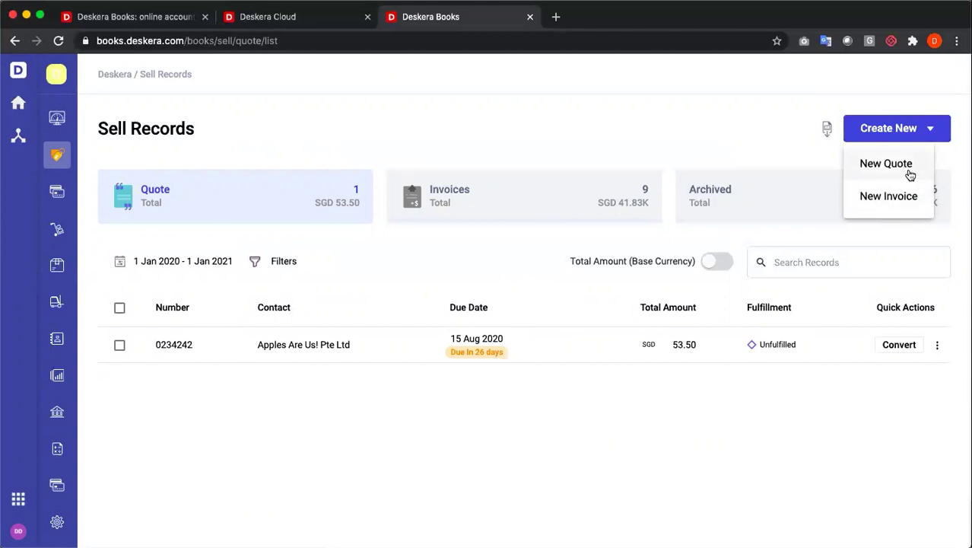
{"action": "left_click", "coordinate": [886, 164]}
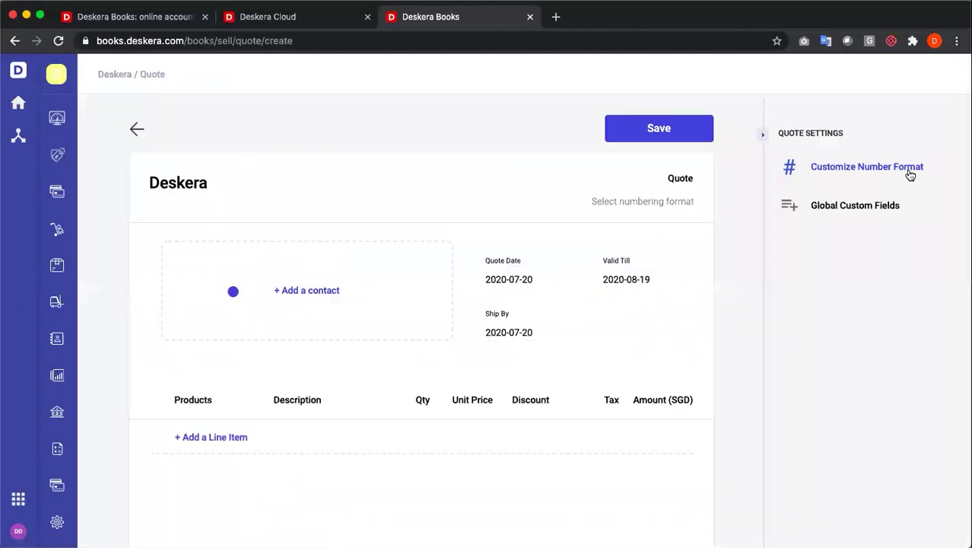
{"action": "left_click", "coordinate": [406, 314]}
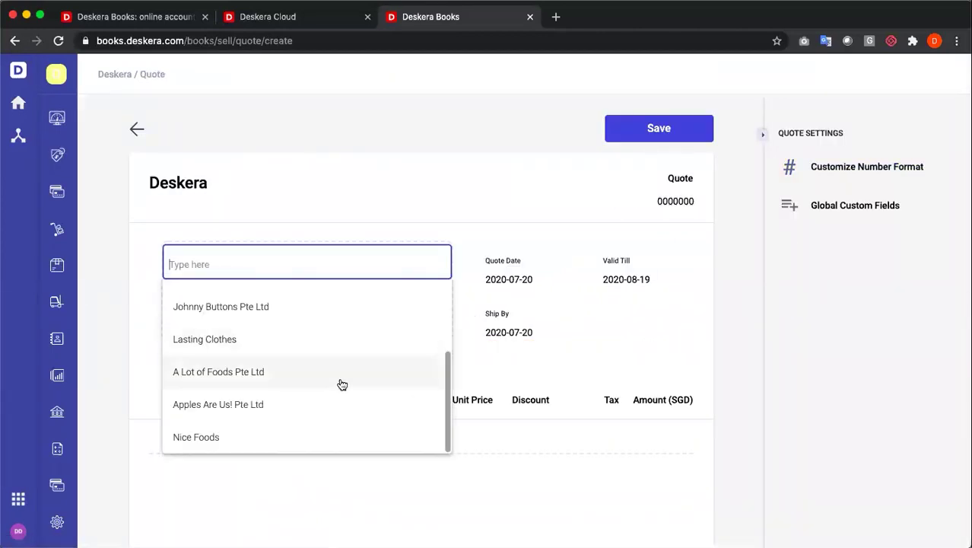
{"action": "left_click", "coordinate": [313, 410]}
Add Fresh Apples as a line item on the quote with a quantity of 100.
{"action": "scroll", "coordinate": [300, 434], "scroll_direction": "down", "scroll_amount": 1}
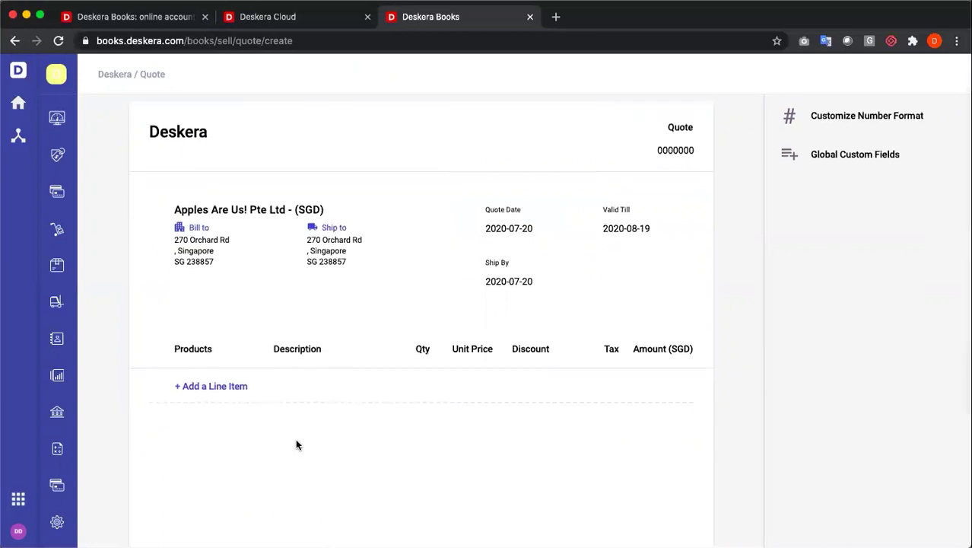
{"action": "left_click", "coordinate": [213, 386]}
{"action": "type", "text": "Apples"}
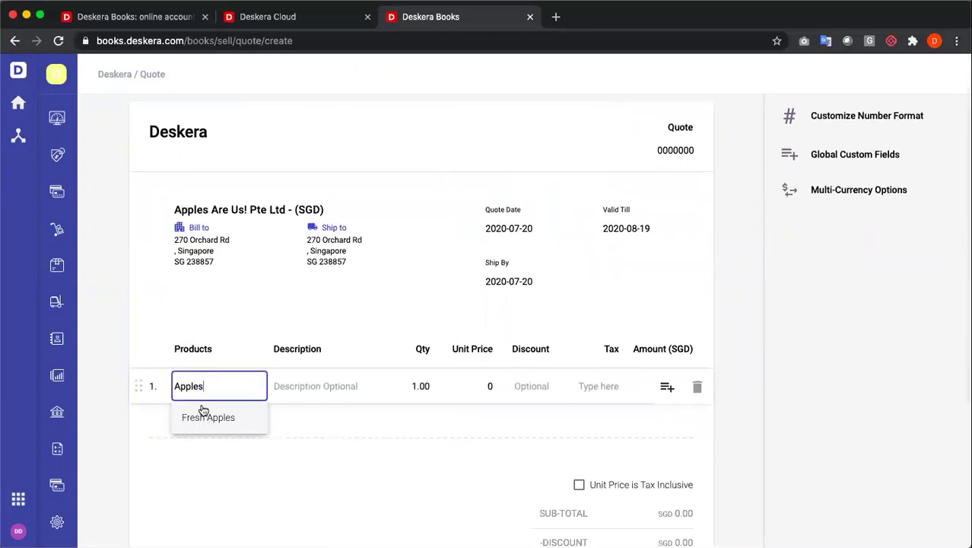
{"action": "left_click", "coordinate": [199, 411]}
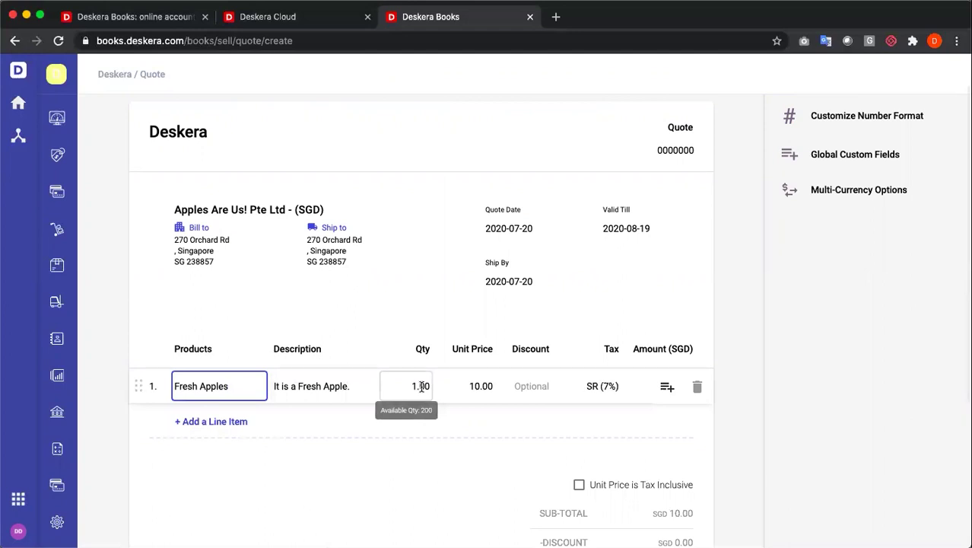
{"action": "left_click", "coordinate": [414, 387]}
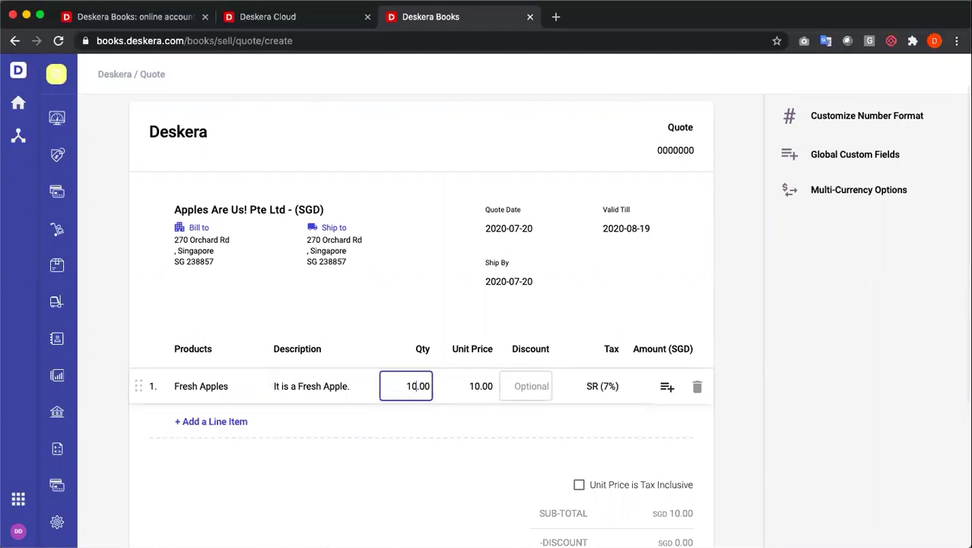
{"action": "type", "text": "0"}
{"action": "left_click", "coordinate": [496, 418]}
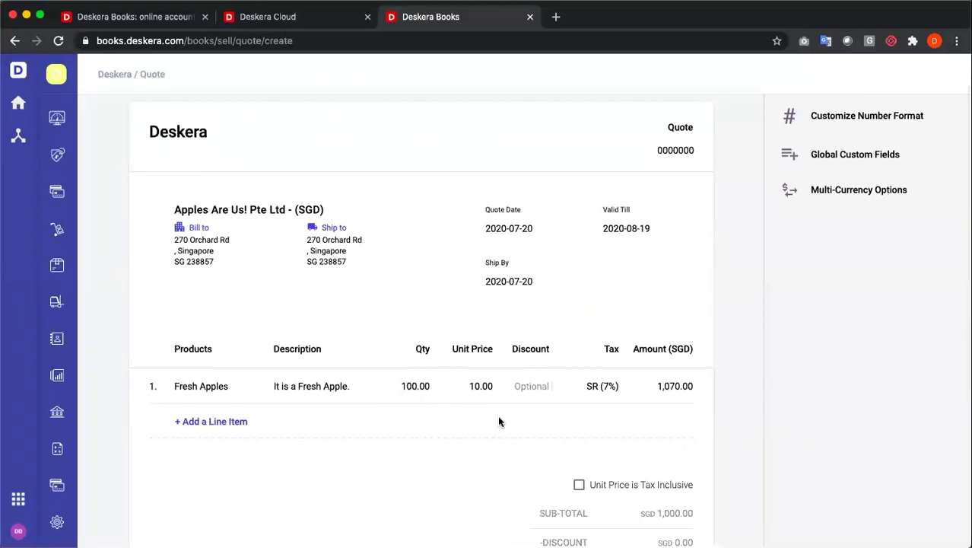
Try a discount of 10 on the Fresh Apples line, and clear it again.
{"action": "left_click", "coordinate": [540, 383]}
{"action": "type", "text": "1"}
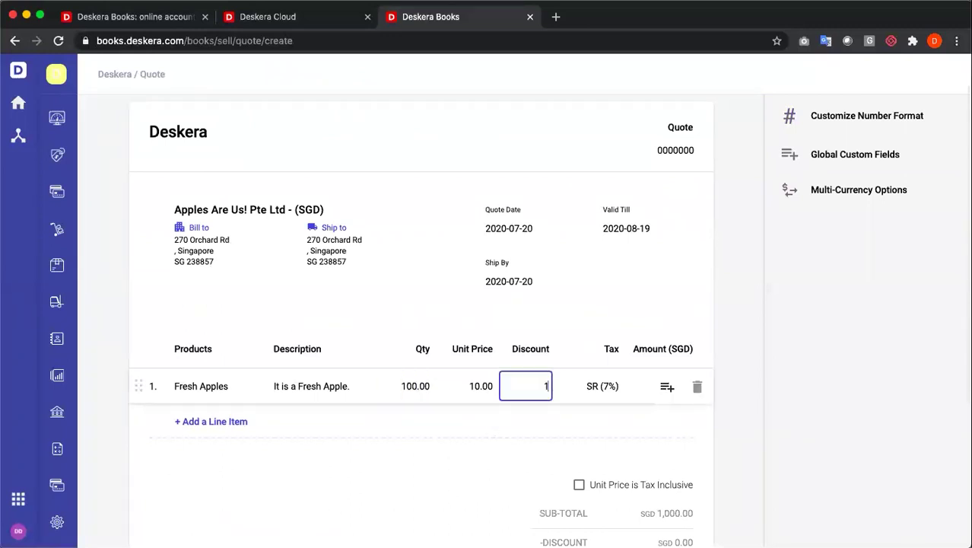
{"action": "type", "text": "0"}
{"action": "left_click", "coordinate": [516, 447]}
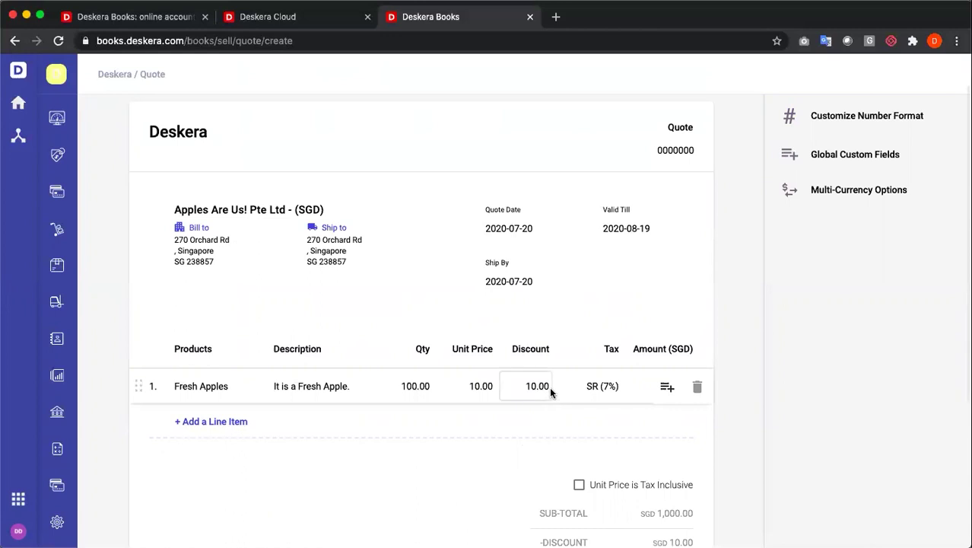
{"action": "left_click", "coordinate": [549, 387]}
{"action": "key", "text": "BackSpace"}
{"action": "key", "text": "BackSpace"}
{"action": "left_click", "coordinate": [503, 440]}
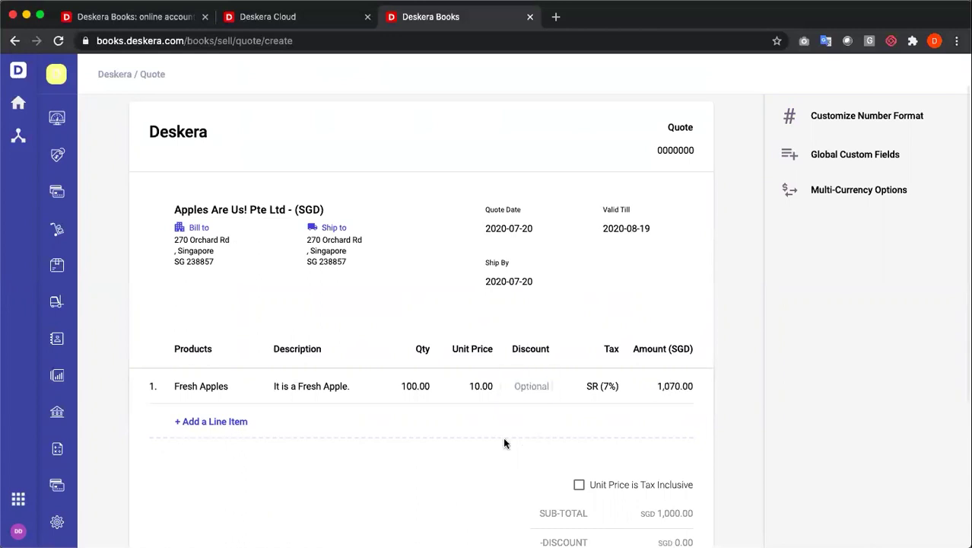
Try making the quote's unit price tax inclusive, and turn the option off again.
{"action": "scroll", "coordinate": [503, 443], "scroll_direction": "down", "scroll_amount": 3}
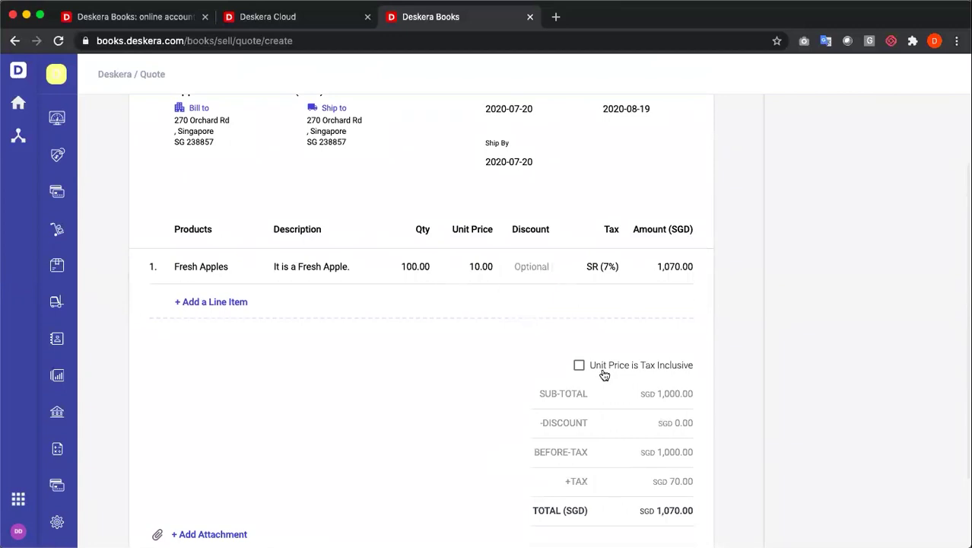
{"action": "left_click", "coordinate": [579, 365]}
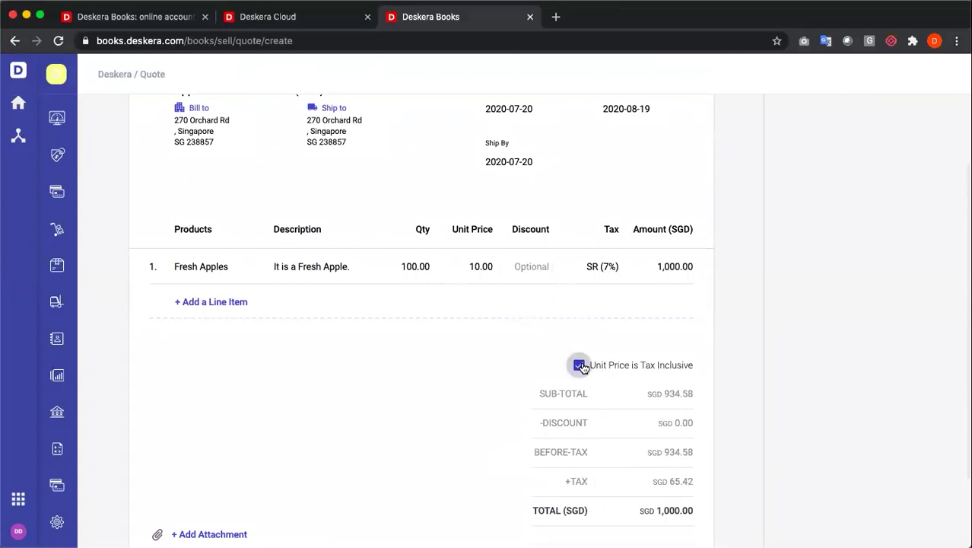
{"action": "left_click", "coordinate": [579, 365]}
Choose the 0000000 numbering format for the quote and save it.
{"action": "scroll", "coordinate": [582, 366], "scroll_direction": "up", "scroll_amount": 1}
{"action": "scroll", "coordinate": [582, 367], "scroll_direction": "up", "scroll_amount": 1}
{"action": "left_click", "coordinate": [669, 204]}
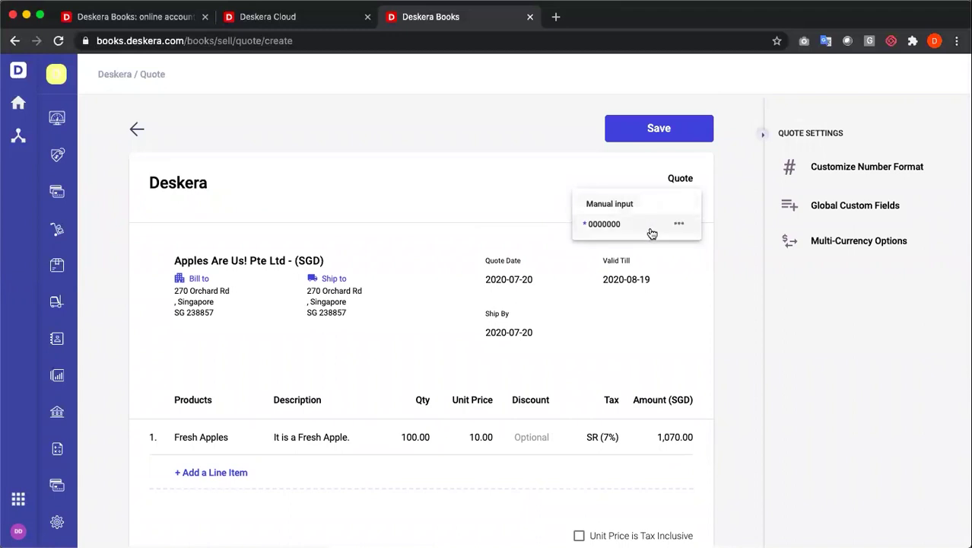
{"action": "left_click", "coordinate": [653, 226]}
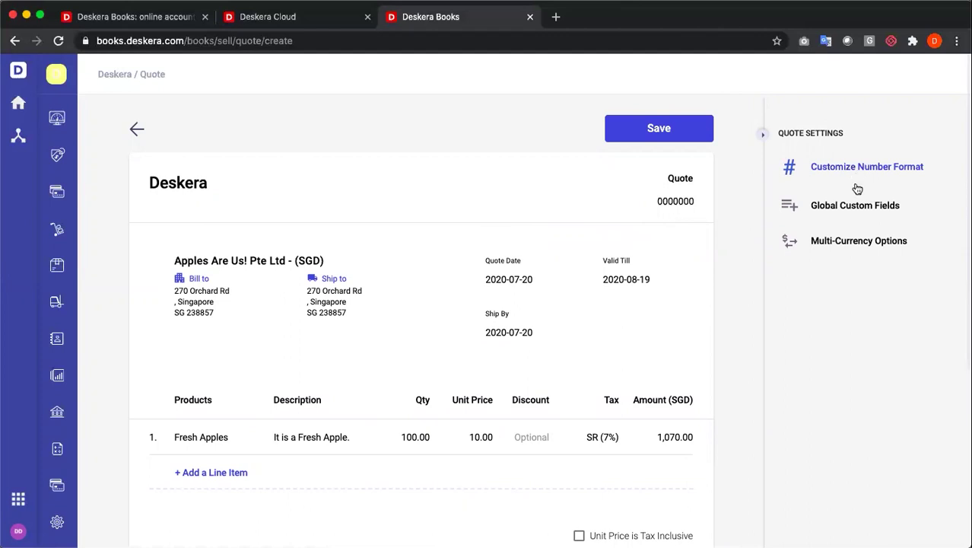
{"action": "left_click", "coordinate": [643, 124]}
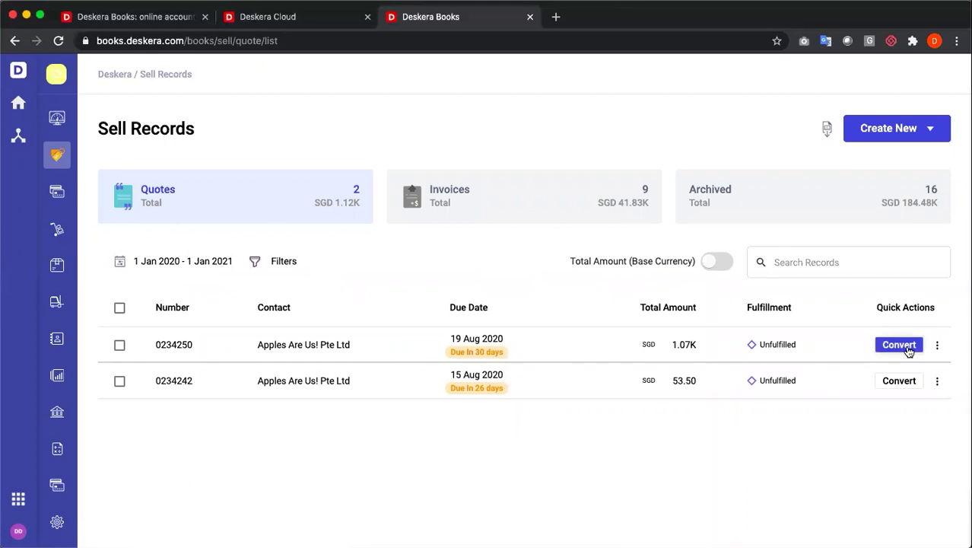
Check the invoice conversion options and the available actions for the newly saved Apples Are Us! Pte Ltd quote.
{"action": "left_click", "coordinate": [899, 344]}
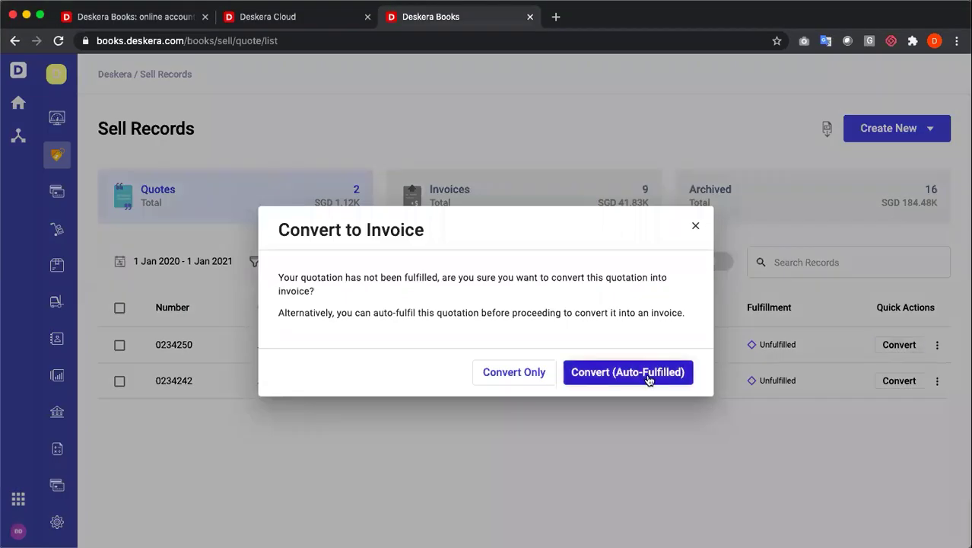
{"action": "left_click", "coordinate": [694, 226]}
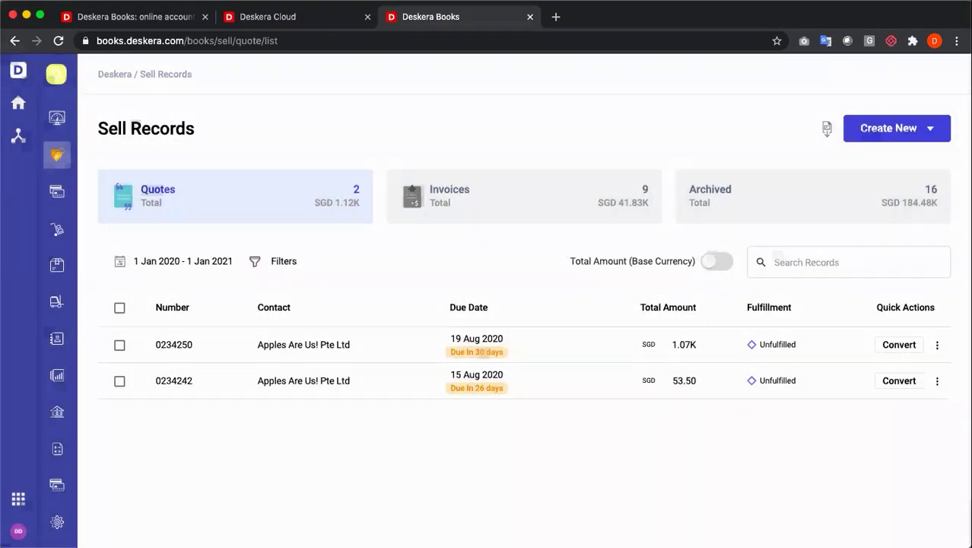
{"action": "left_click", "coordinate": [939, 346]}
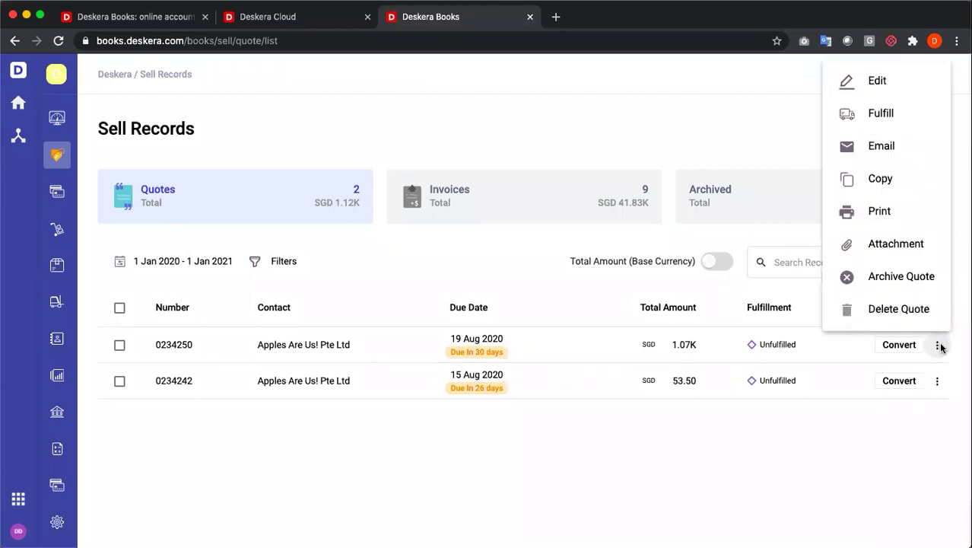
Fulfill the new Apples Are Us! Pte Ltd quote directly with 100 Fresh Apples from Primary Warehouse, and convert it to an invoice.
{"action": "left_click", "coordinate": [905, 121]}
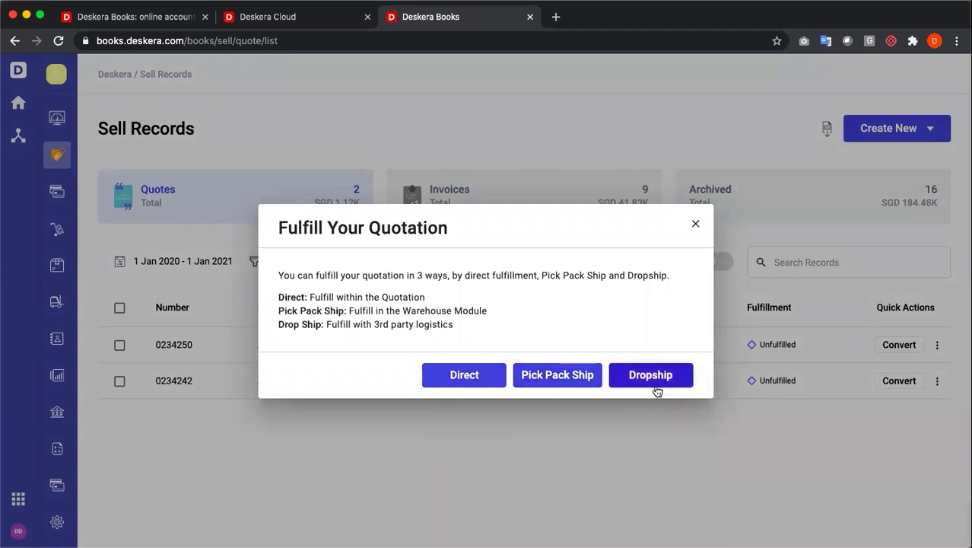
{"action": "left_click", "coordinate": [484, 375]}
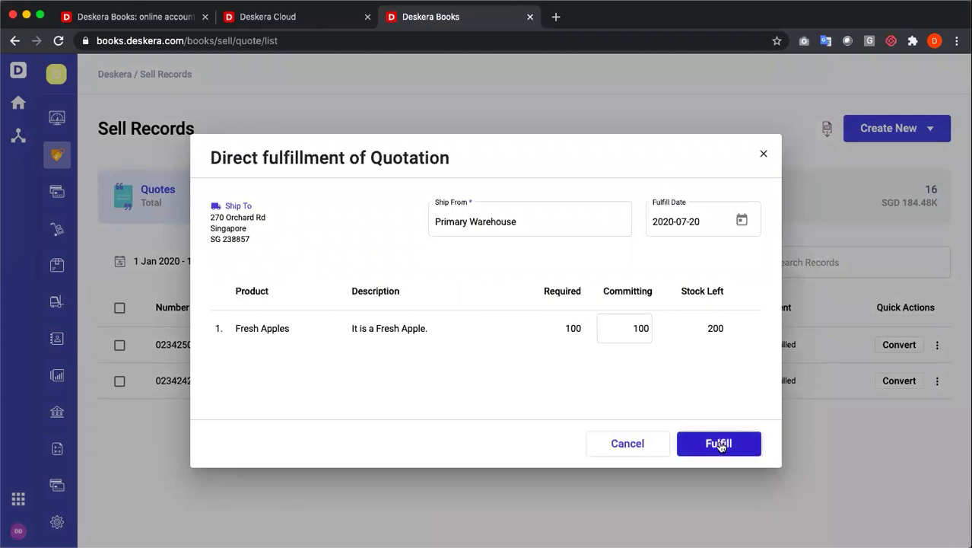
{"action": "left_click", "coordinate": [719, 444]}
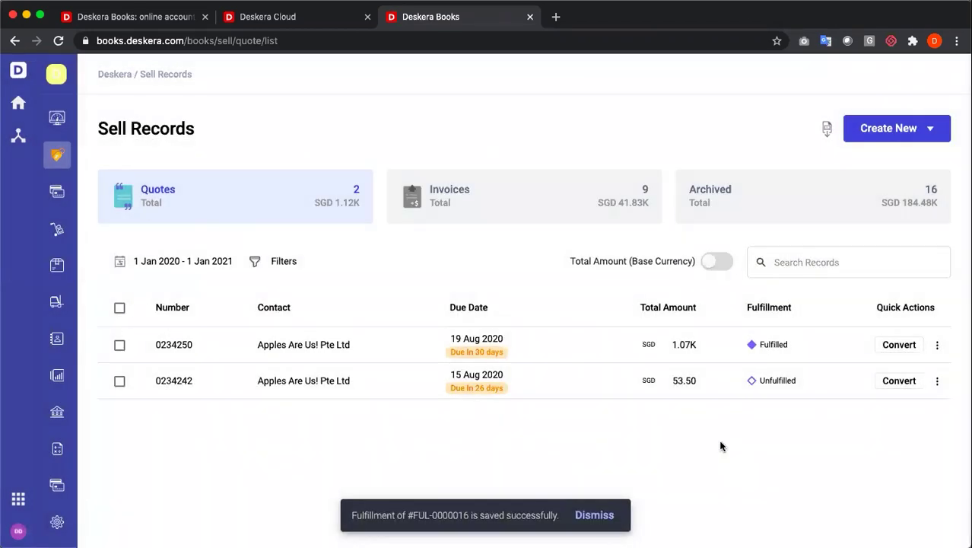
{"action": "left_click", "coordinate": [899, 344]}
{"action": "left_click", "coordinate": [611, 213]}
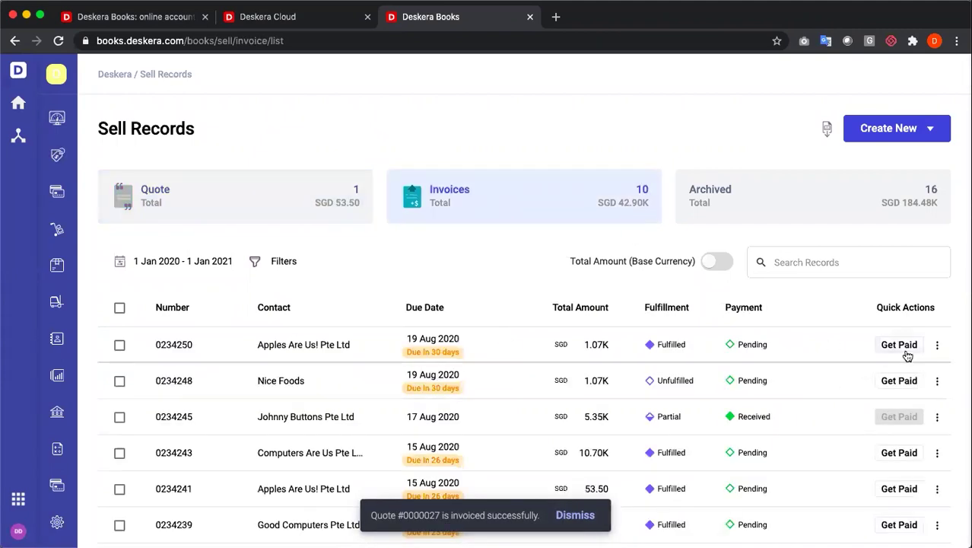
Start receiving payment for the new Apples Are Us! Pte Ltd invoice, deposited to DBS Bank by Bank Transfer.
{"action": "left_click", "coordinate": [902, 348]}
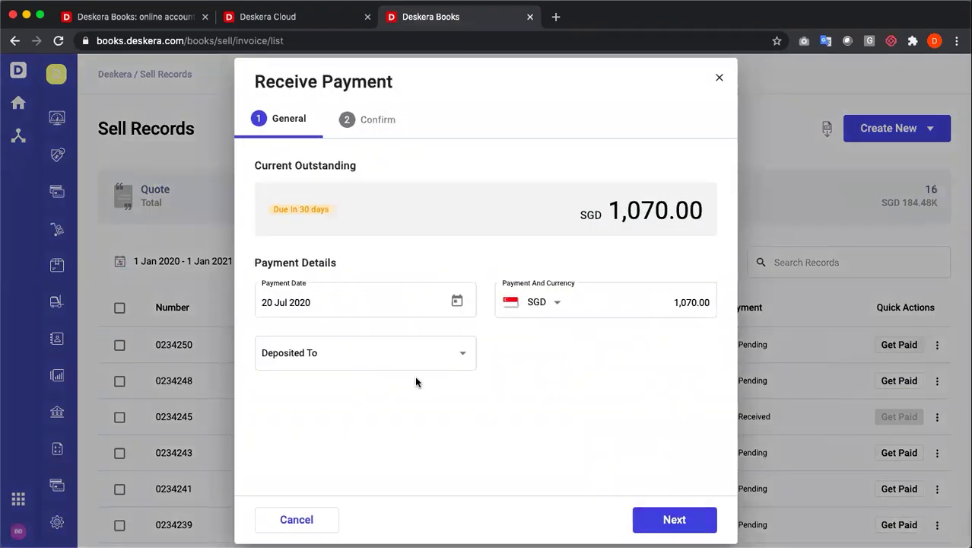
{"action": "left_click", "coordinate": [419, 344]}
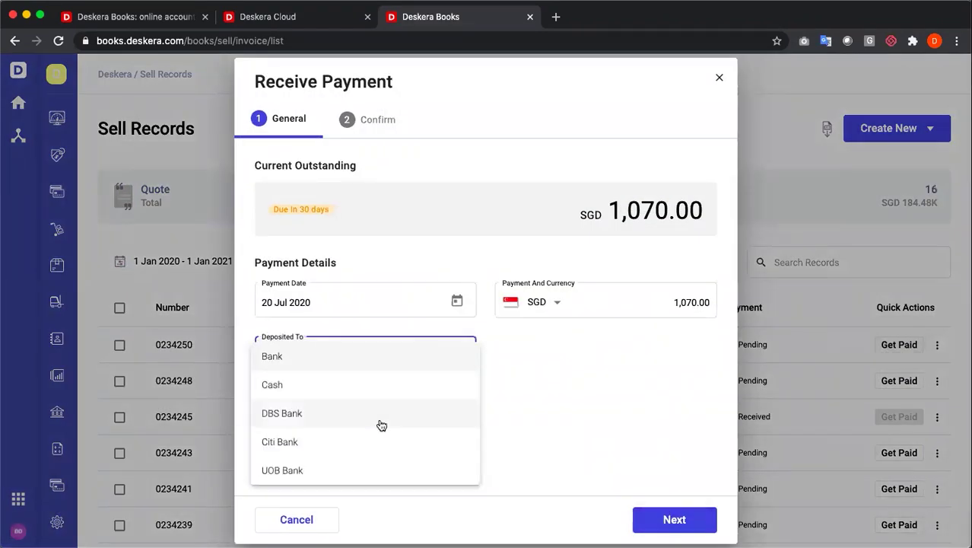
{"action": "left_click", "coordinate": [381, 420]}
{"action": "left_click", "coordinate": [613, 352]}
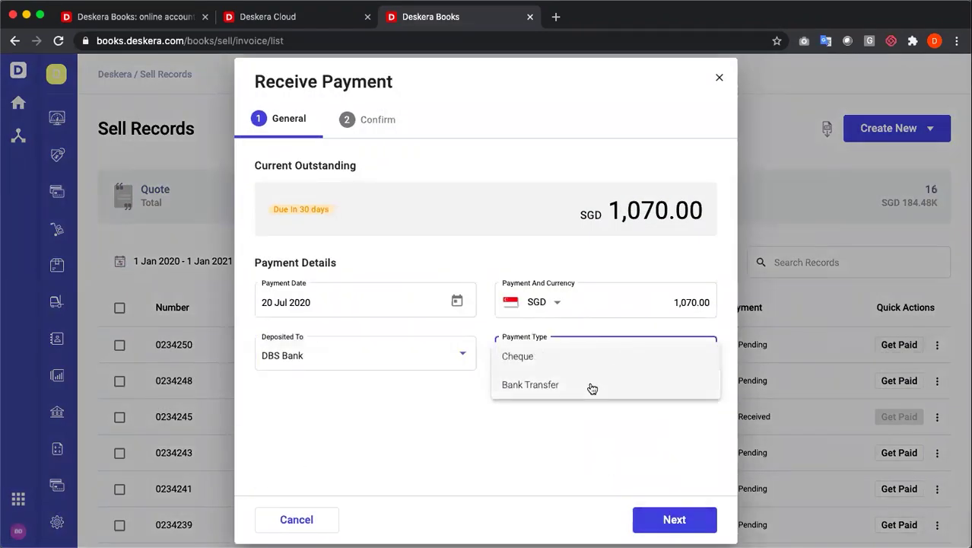
{"action": "left_click", "coordinate": [592, 389]}
Enter 34535 as the bank transfer reference number, receive the payment and close the payment record.
{"action": "left_click", "coordinate": [542, 447]}
{"action": "type", "text": "3453"}
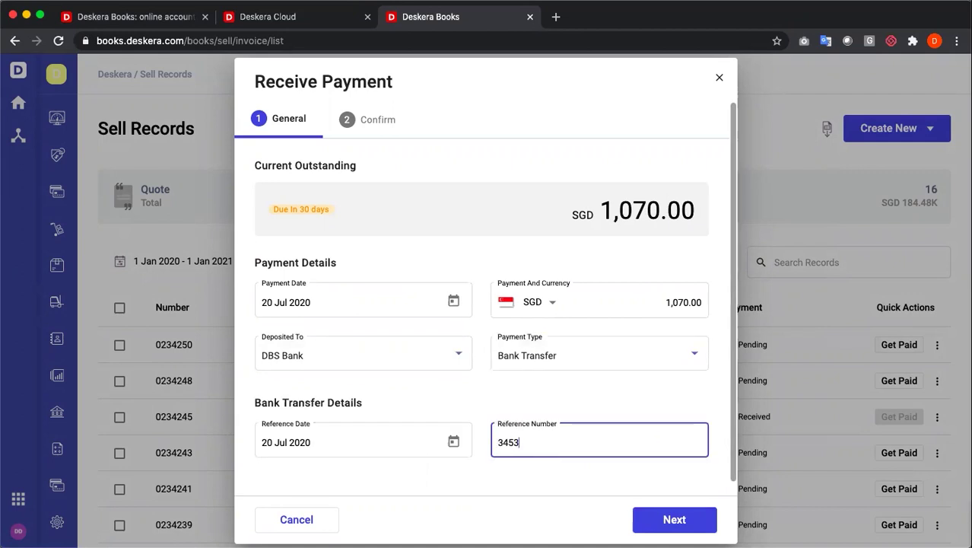
{"action": "type", "text": "5"}
{"action": "left_click", "coordinate": [646, 519]}
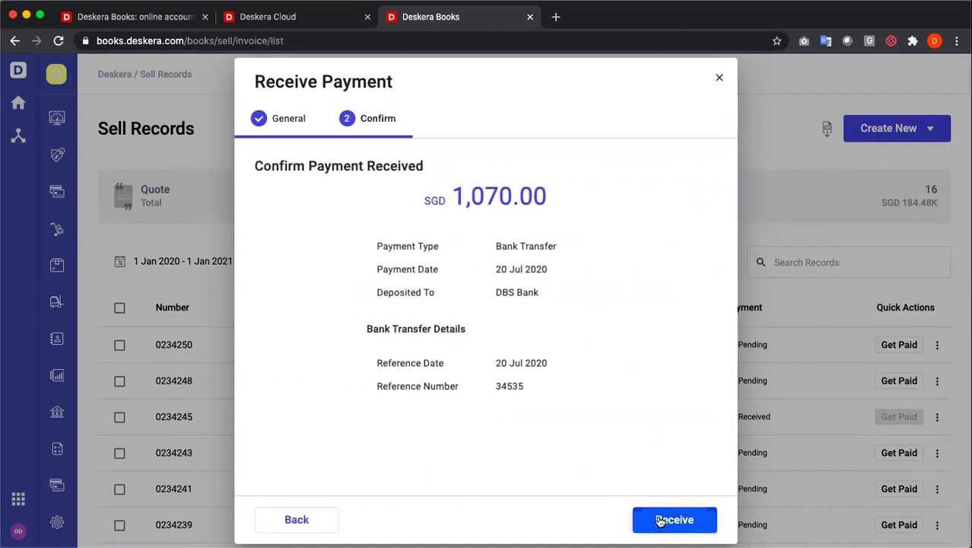
{"action": "left_click", "coordinate": [659, 520]}
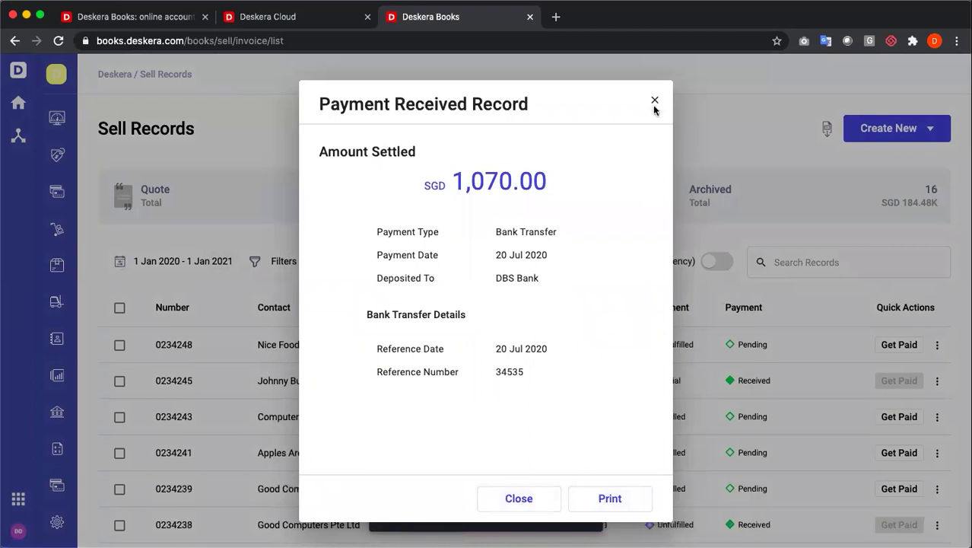
{"action": "left_click", "coordinate": [549, 502]}
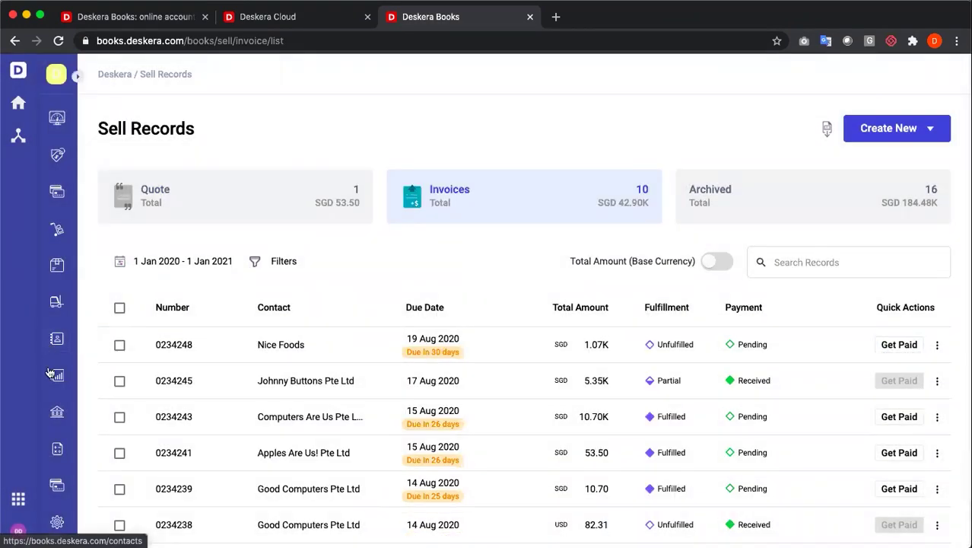
Look over the accounting overview and the list of bank accounts.
{"action": "left_click", "coordinate": [55, 452]}
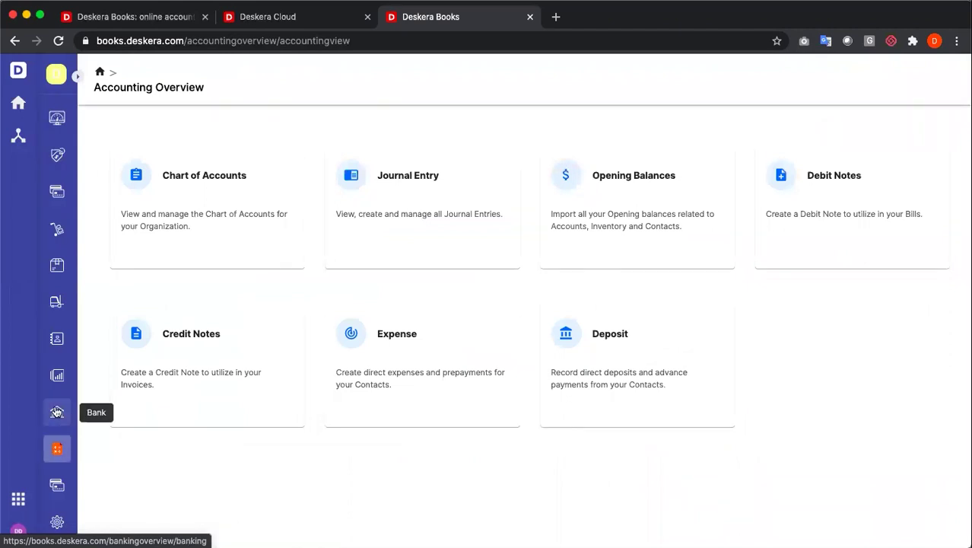
{"action": "left_click", "coordinate": [55, 412]}
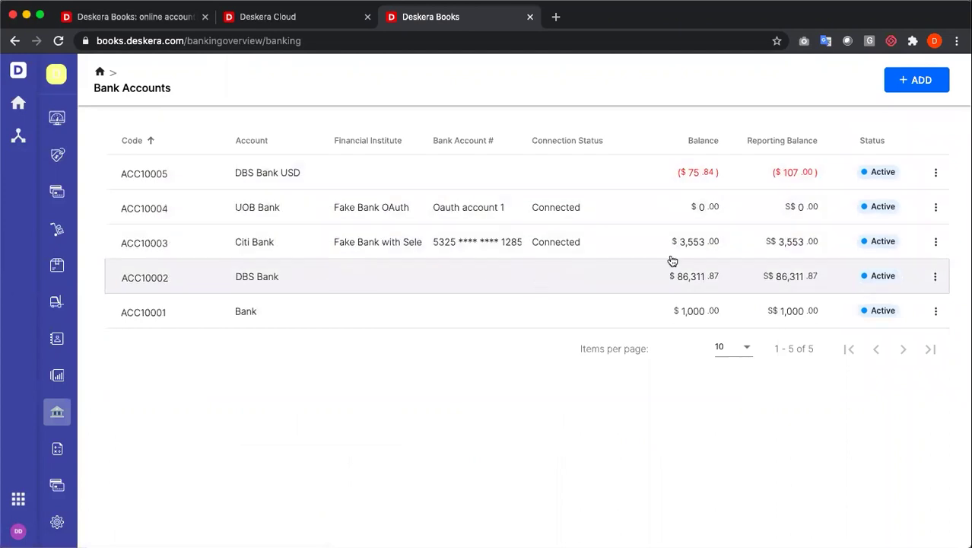
Try connecting the DBS Bank USD account to a bank by searching for citi and choosing Citizens National Bank OFX, and close the form.
{"action": "left_click", "coordinate": [936, 173]}
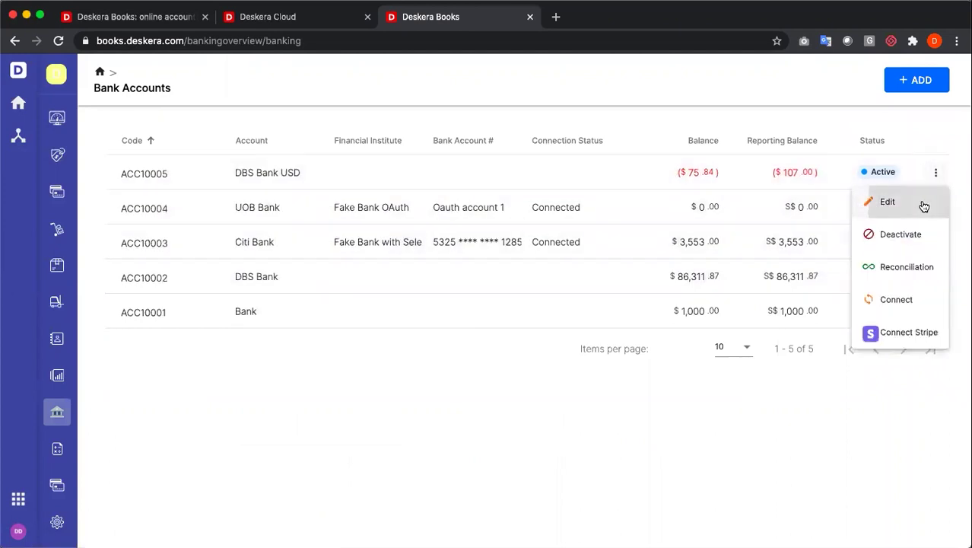
{"action": "left_click", "coordinate": [926, 202]}
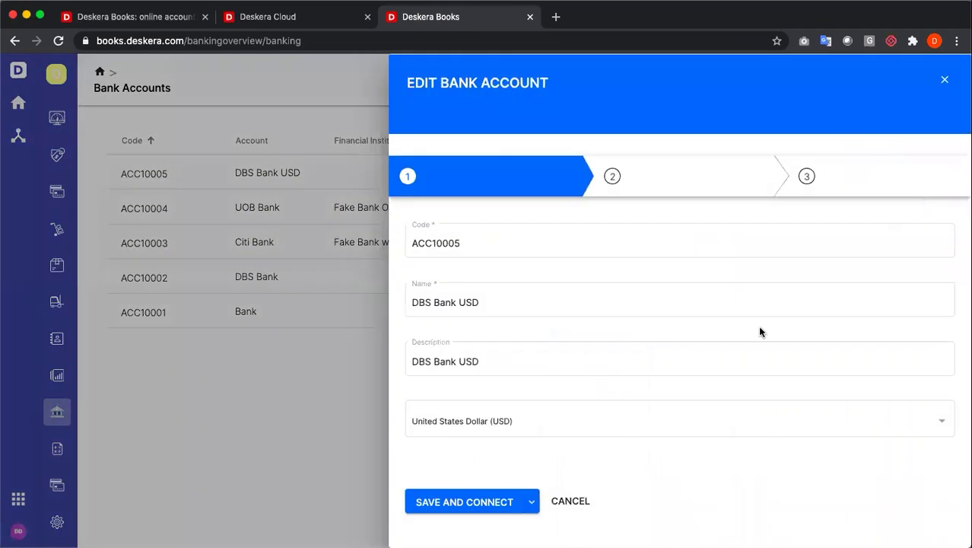
{"action": "left_click", "coordinate": [469, 503]}
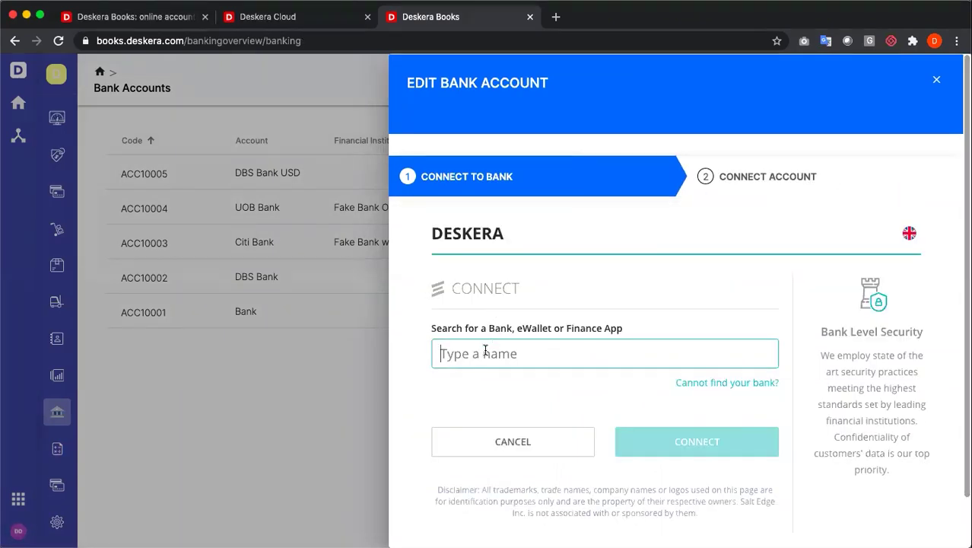
{"action": "type", "text": "citi"}
{"action": "scroll", "coordinate": [506, 444], "scroll_direction": "down", "scroll_amount": 5}
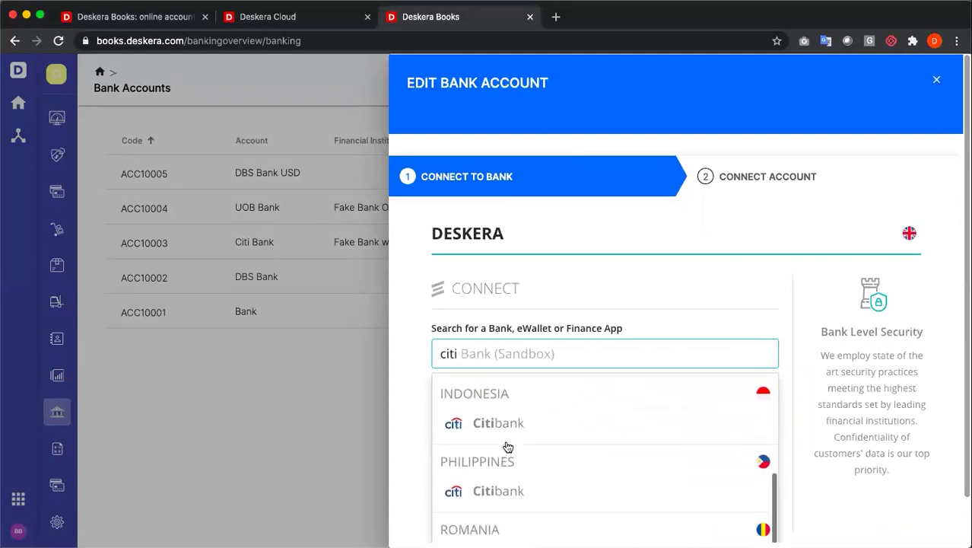
{"action": "scroll", "coordinate": [508, 449], "scroll_direction": "down", "scroll_amount": 2}
{"action": "left_click", "coordinate": [510, 478]}
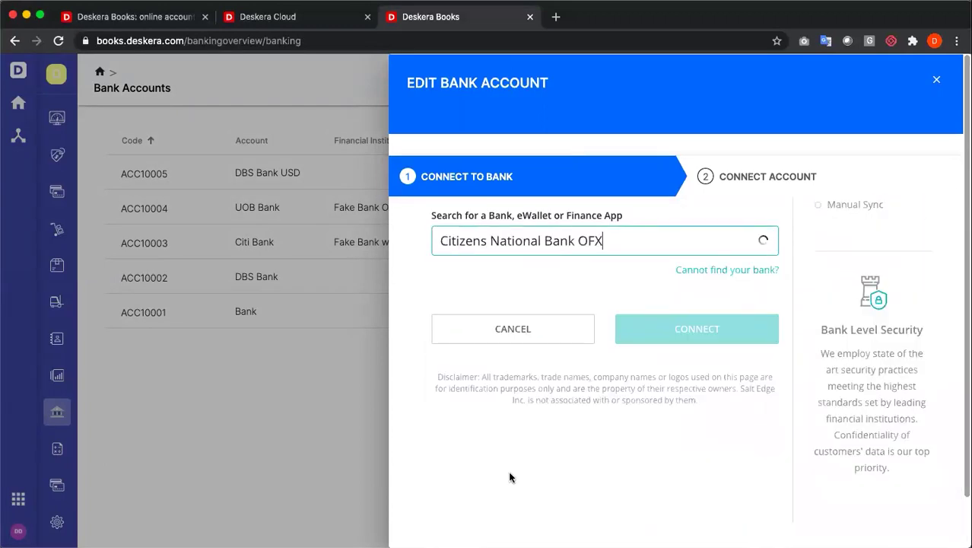
{"action": "scroll", "coordinate": [533, 457], "scroll_direction": "down", "scroll_amount": 2}
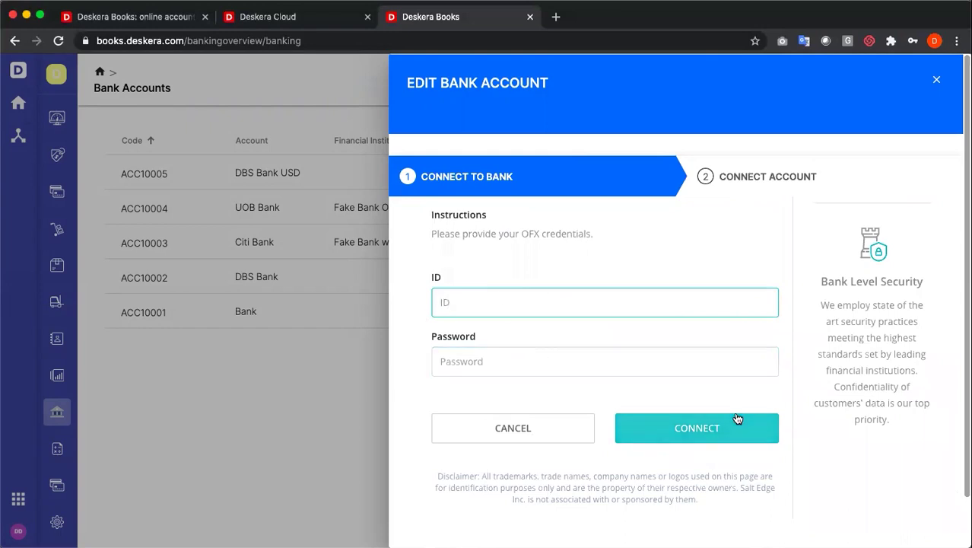
{"action": "left_click", "coordinate": [938, 81]}
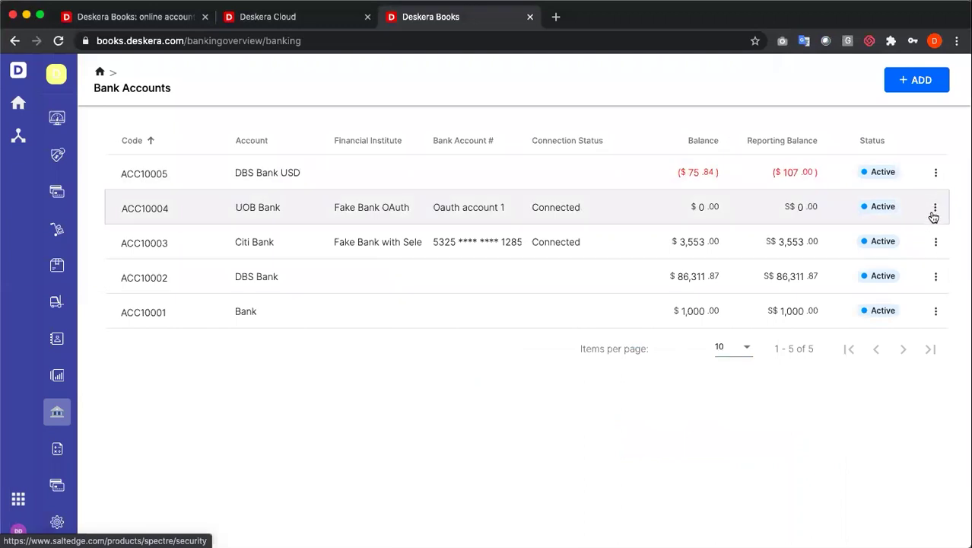
Open the reconciliation of the UOB Bank account and examine its statement balance and bank transactions.
{"action": "left_click", "coordinate": [936, 210]}
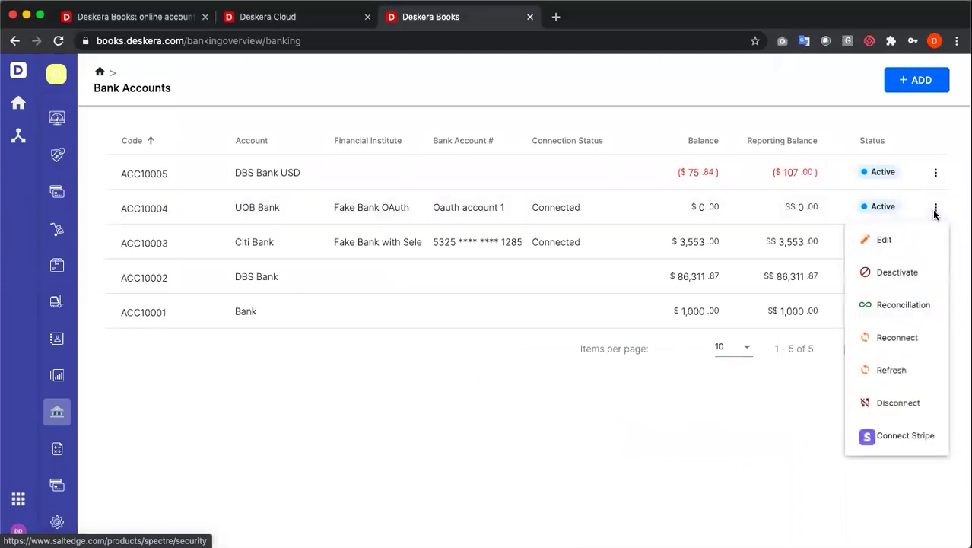
{"action": "left_click", "coordinate": [914, 304]}
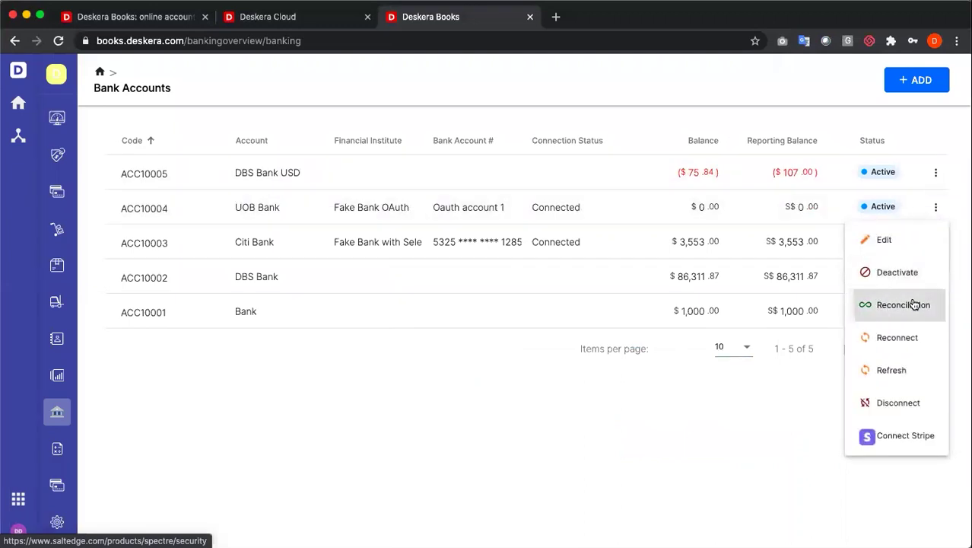
{"action": "scroll", "coordinate": [458, 384], "scroll_direction": "down", "scroll_amount": 3}
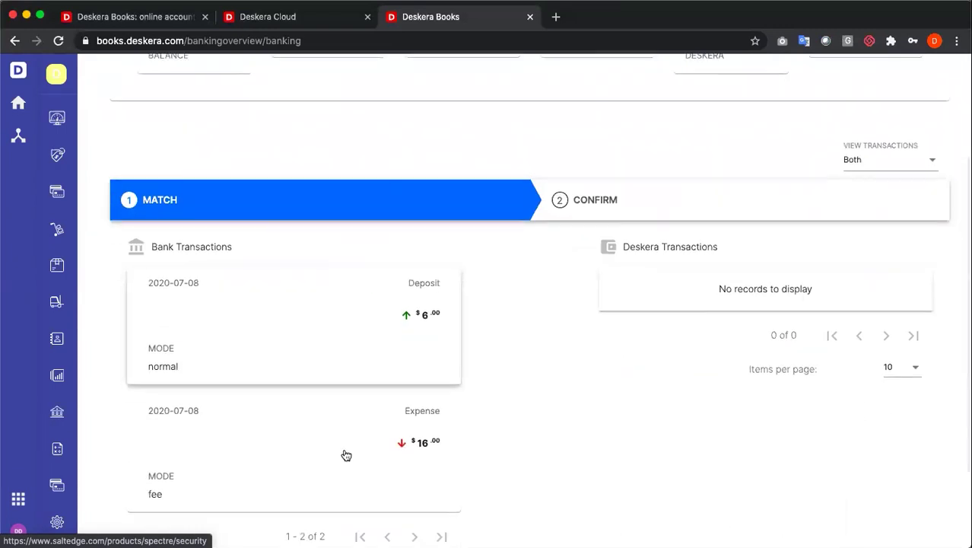
{"action": "scroll", "coordinate": [346, 455], "scroll_direction": "up", "scroll_amount": 2}
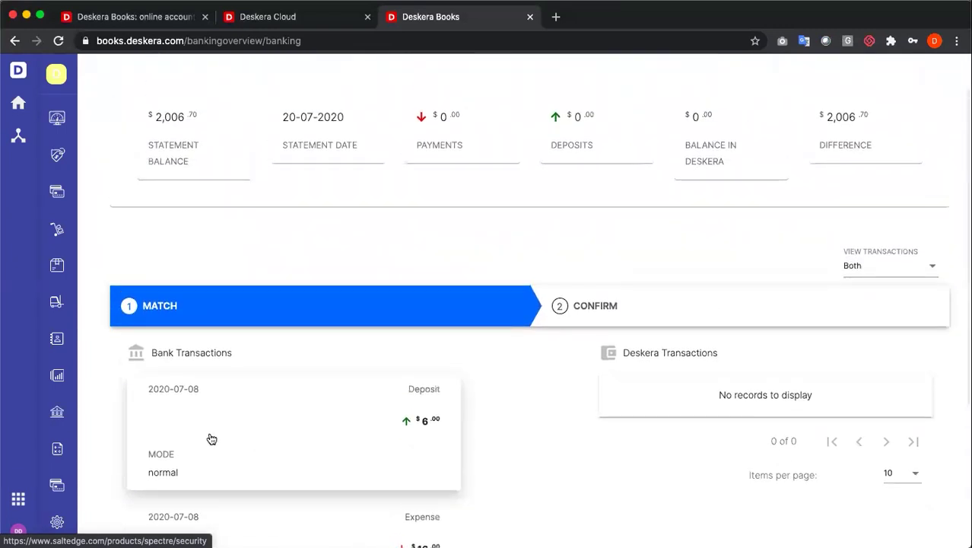
{"action": "scroll", "coordinate": [243, 419], "scroll_direction": "up", "scroll_amount": 1}
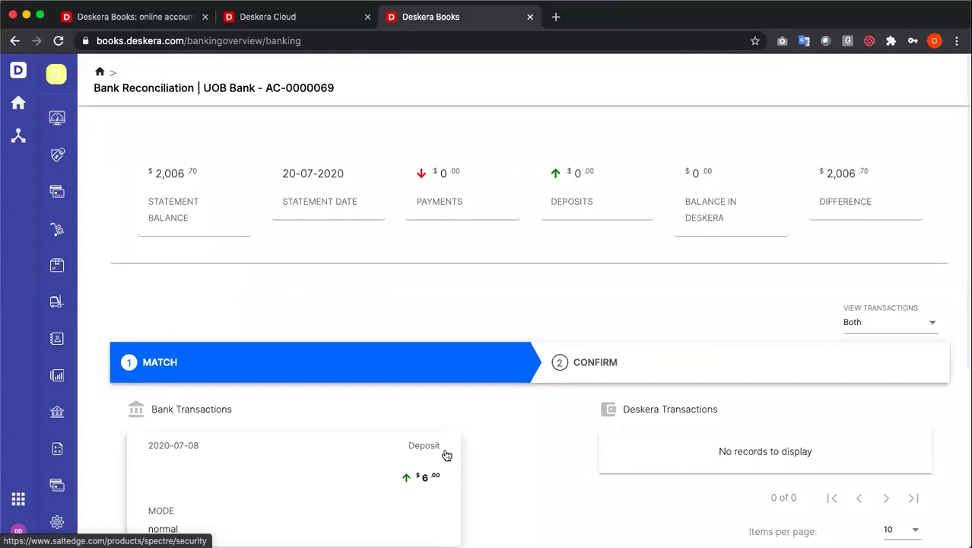
Open the Profit and Loss report, and look through the available financial, tax, inventory, purchase and sales reports.
{"action": "left_click", "coordinate": [58, 377]}
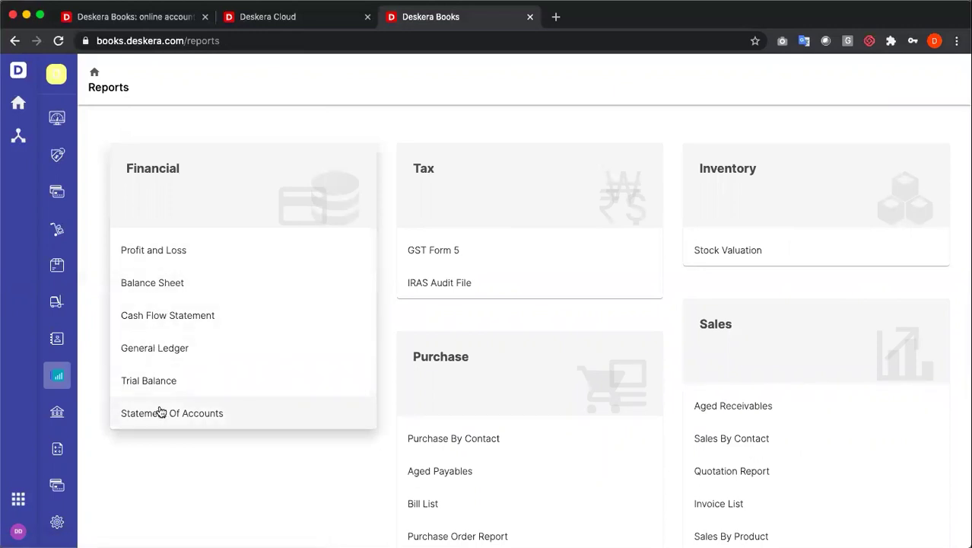
{"action": "left_click", "coordinate": [159, 253]}
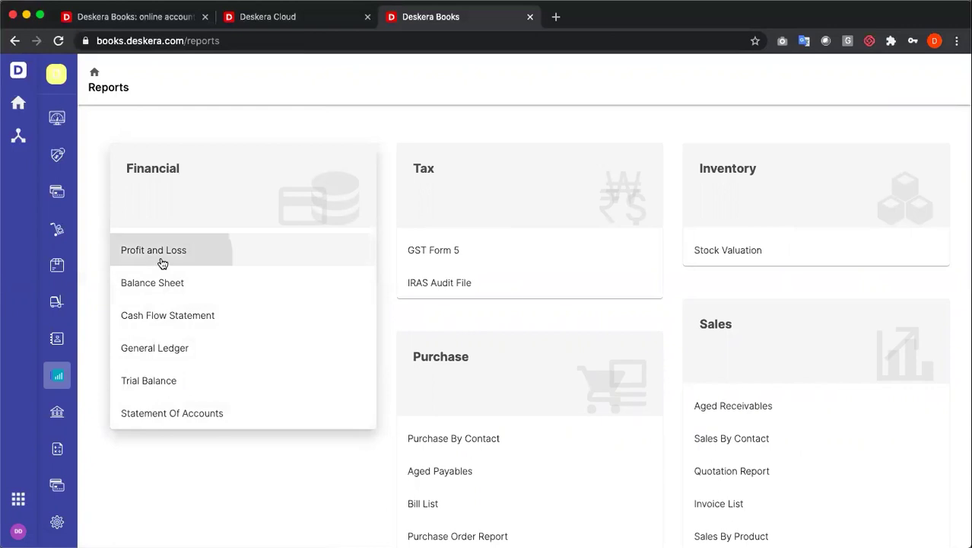
{"action": "left_click", "coordinate": [61, 381]}
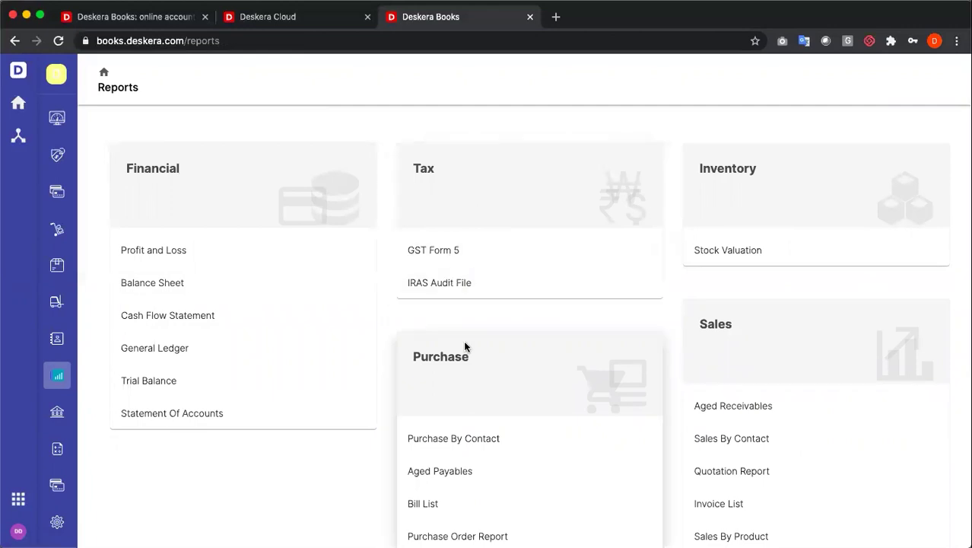
{"action": "scroll", "coordinate": [465, 346], "scroll_direction": "down", "scroll_amount": 4}
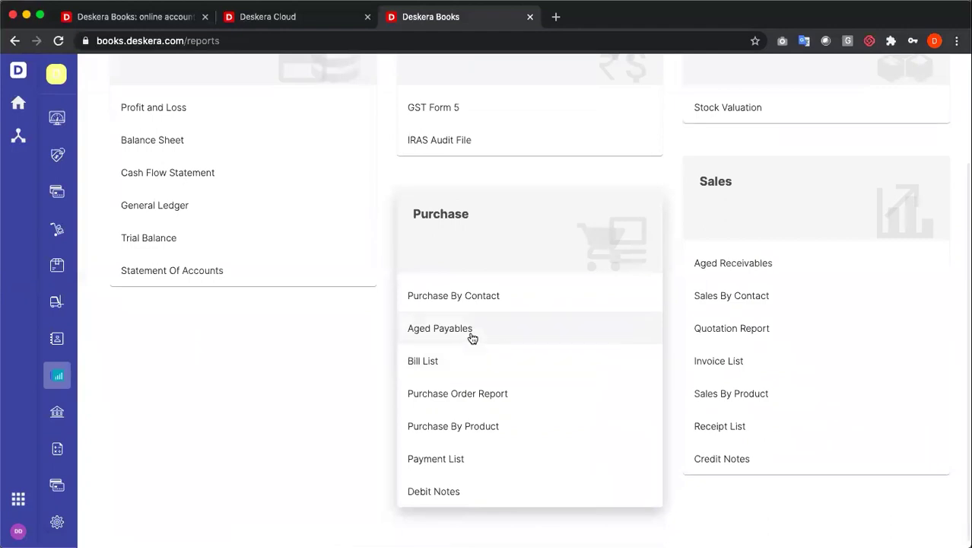
{"action": "scroll", "coordinate": [778, 275], "scroll_direction": "up", "scroll_amount": 3}
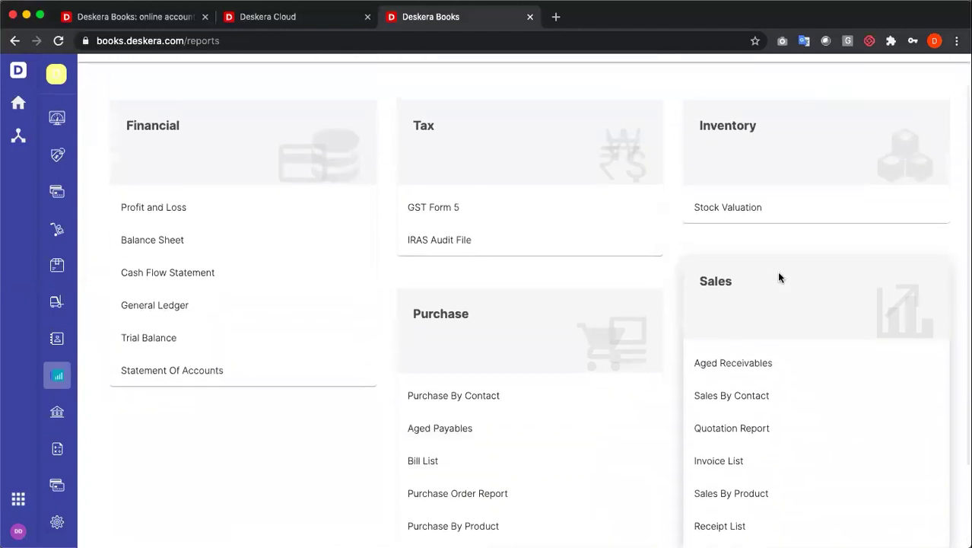
{"action": "scroll", "coordinate": [773, 218], "scroll_direction": "up", "scroll_amount": 2}
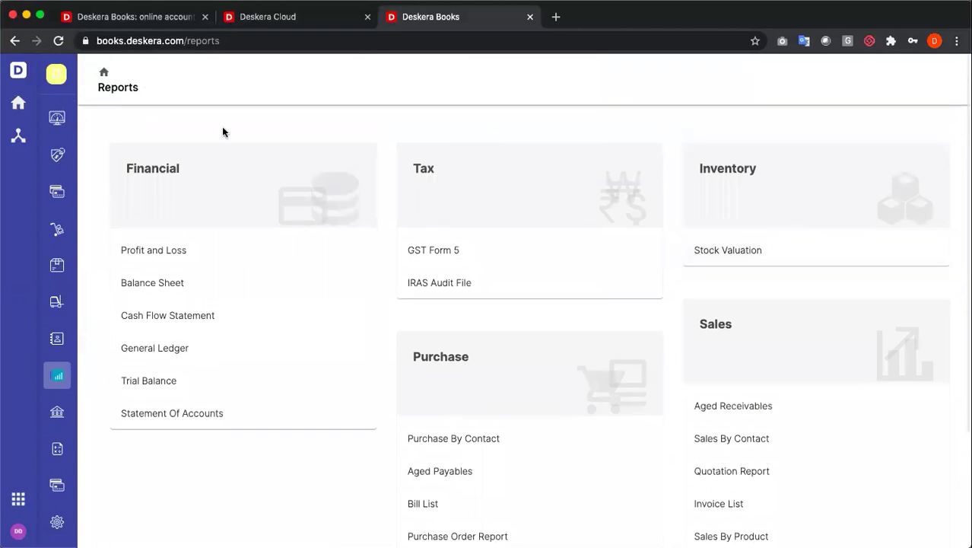
Open the dashboard to view the sales and purchases charts.
{"action": "left_click", "coordinate": [52, 117]}
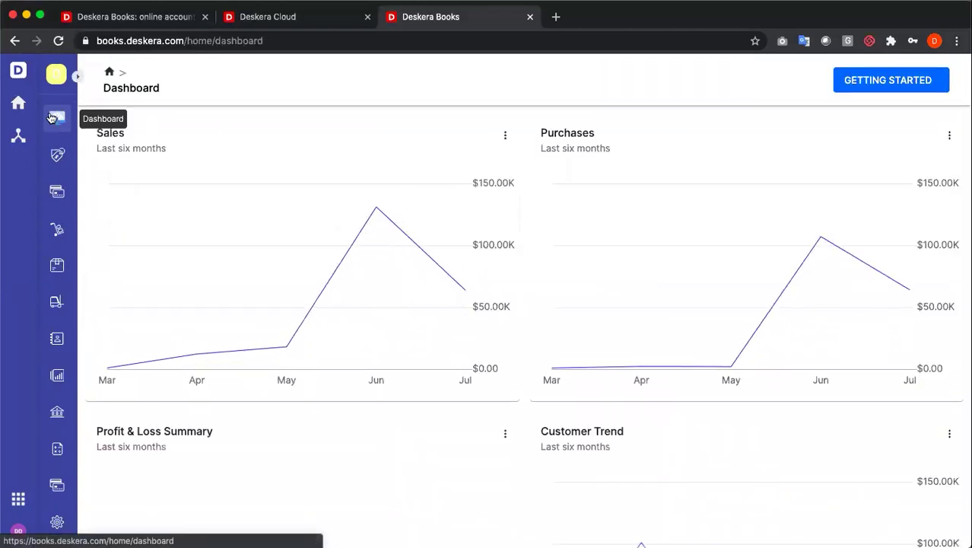